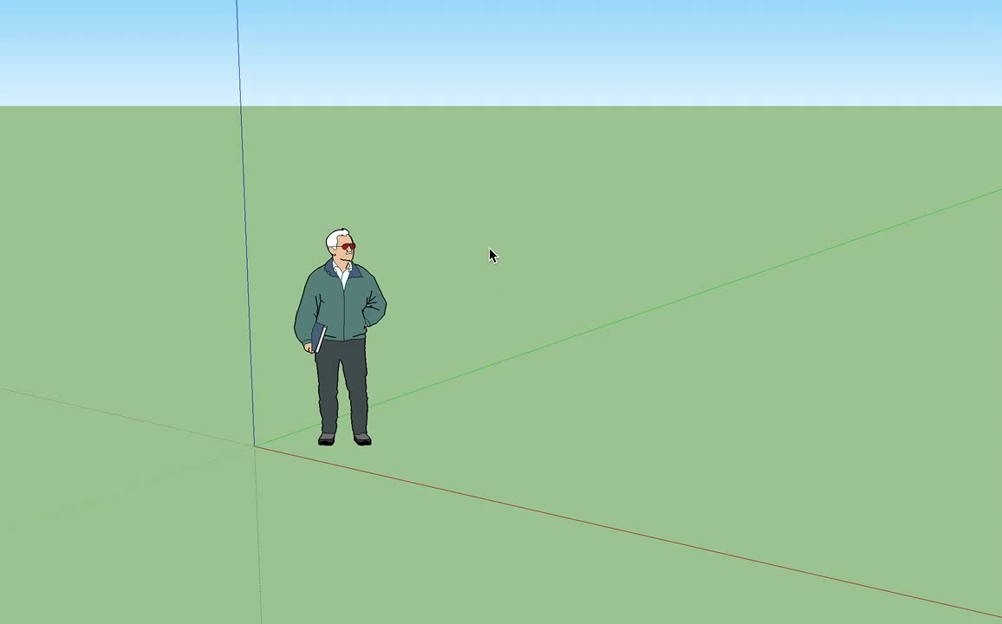
Step: Show the Large Tool Set and Wood materials browser, pick Rectangle, and tilt the view down onto the ground
left_click(490, 254)
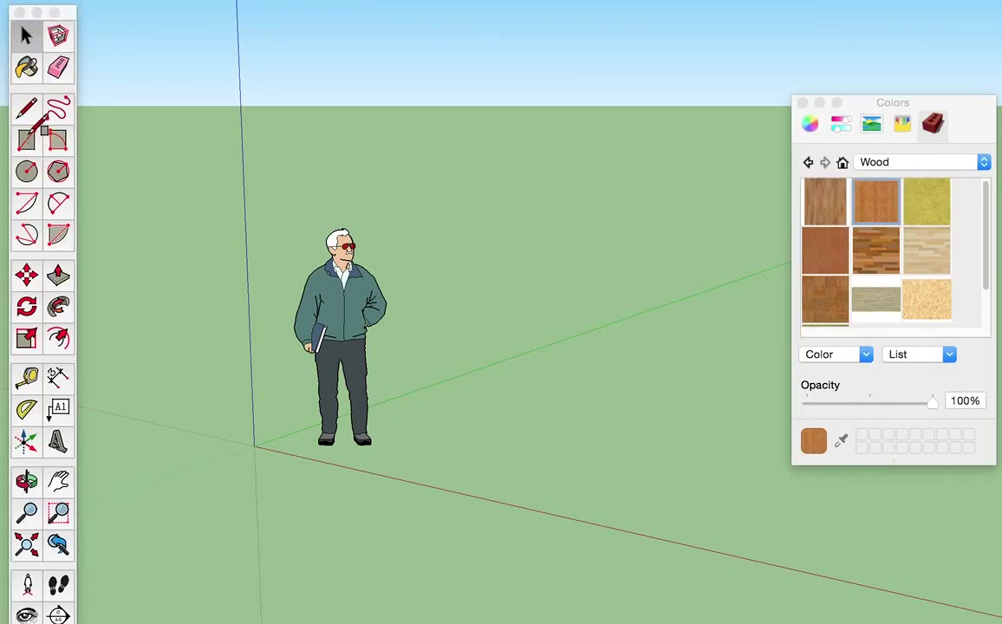
key("r")
mouse_move(342, 175)
middle_mouse_down()
mouse_move(347, 223)
mouse_move(454, 248)
mouse_move(477, 293)
mouse_move(215, 273)
mouse_move(440, 306)
mouse_move(416, 339)
middle_mouse_up()
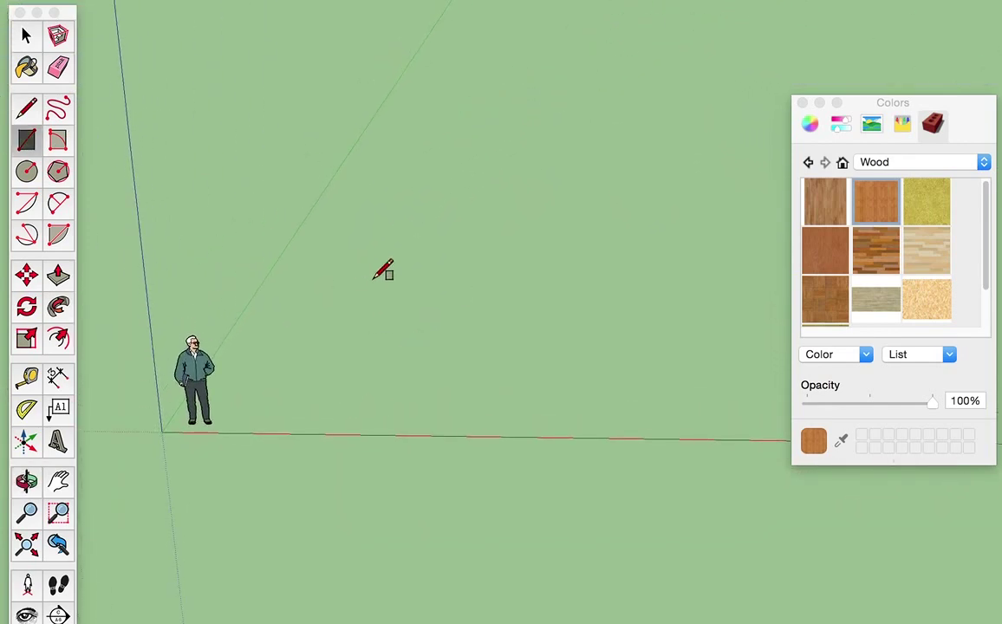
Step: Draw a rectangular floor outline on the ground beside the scale figure
left_click(389, 216)
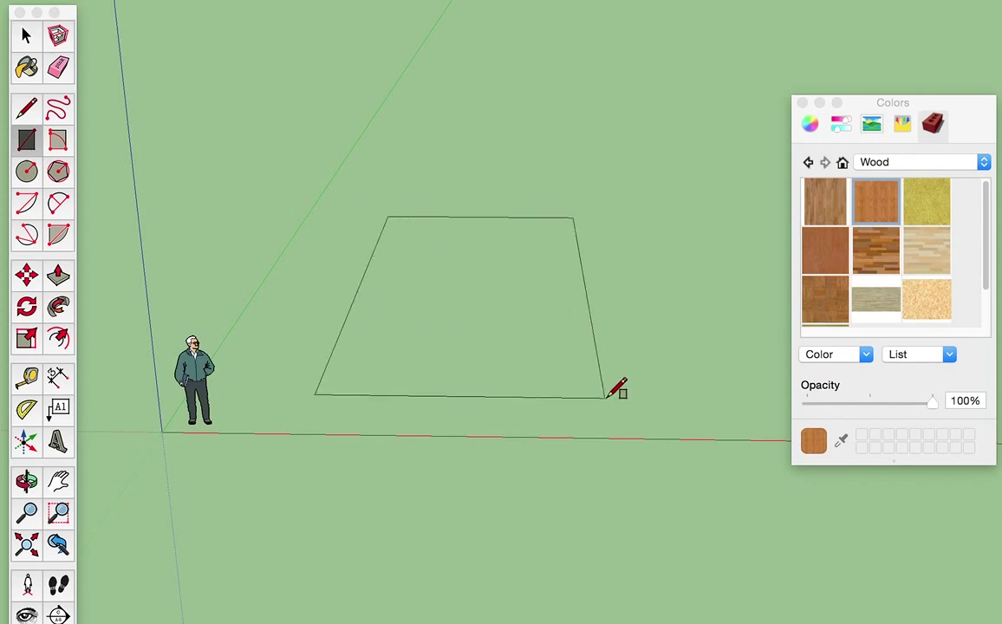
left_click(747, 416)
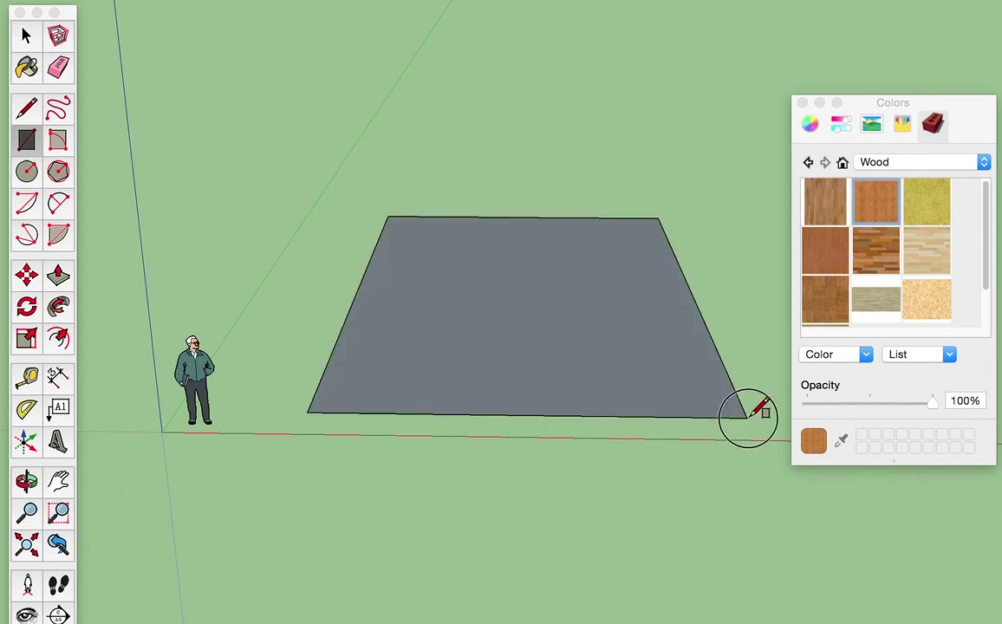
mouse_move(648, 332)
middle_mouse_down()
mouse_move(640, 351)
mouse_move(624, 353)
middle_mouse_up()
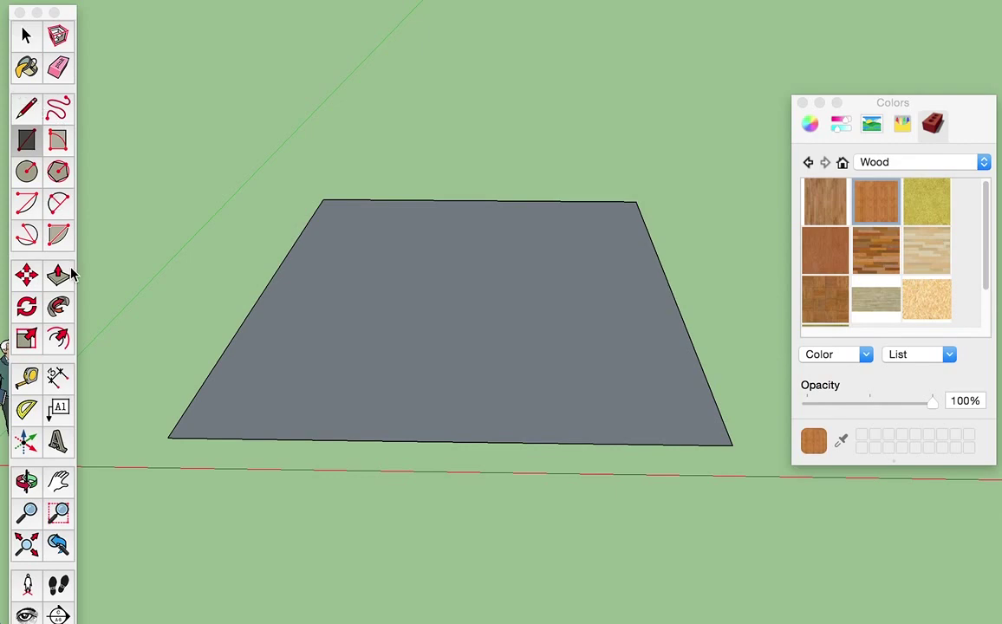
key("o")
scroll(195, 291, "down", 3)
mouse_move(201, 291)
left_mouse_down("shift")
mouse_move(400, 317)
mouse_move(382, 236)
mouse_move(501, 369)
mouse_move(487, 270)
mouse_move(479, 301)
left_mouse_up("shift")
Step: Push/Pull the floor rectangle up into a thin slab
key("p")
mouse_move(478, 302)
middle_mouse_down()
mouse_move(482, 349)
mouse_move(483, 330)
middle_mouse_up()
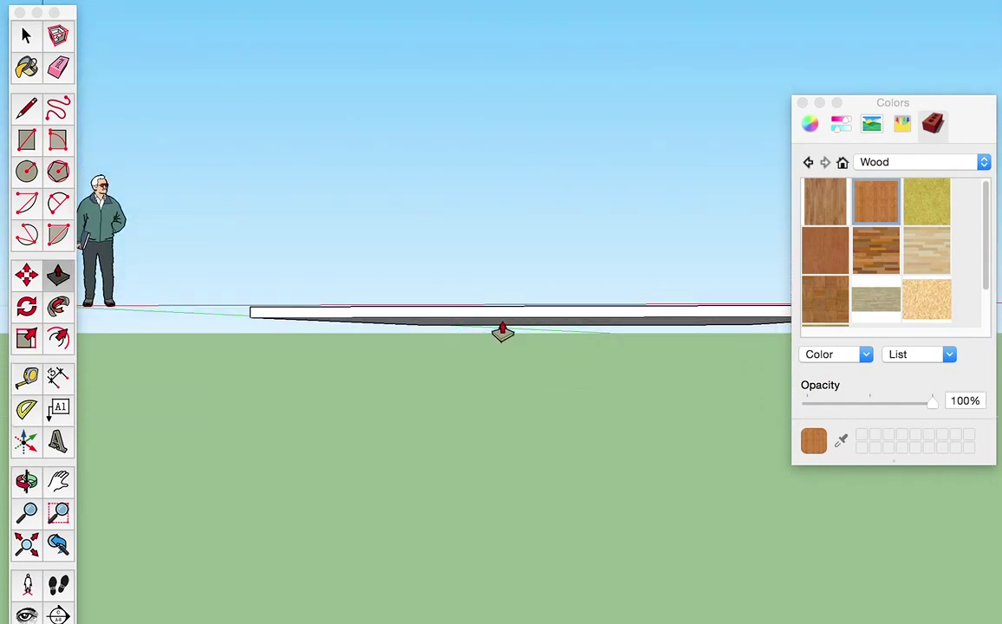
key("space")
mouse_move(481, 190)
middle_mouse_down()
mouse_move(494, 380)
mouse_move(386, 323)
mouse_move(453, 367)
mouse_move(455, 331)
middle_mouse_up()
Step: Offset the slab's top-face edges slightly inward to form a narrow wall-thickness border
scroll(456, 331, "down", 2)
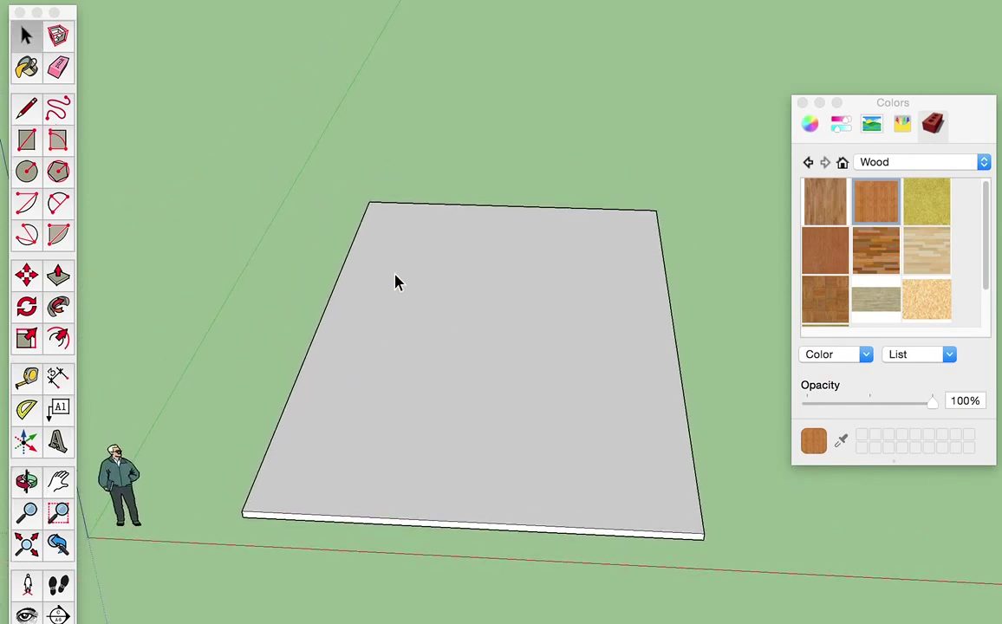
left_click(60, 338)
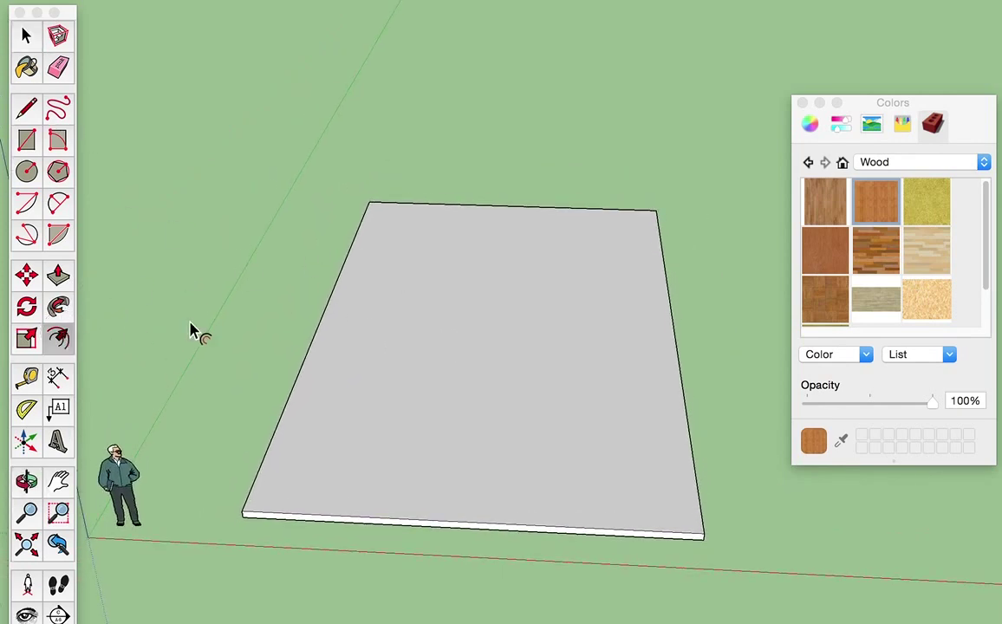
left_click(333, 293)
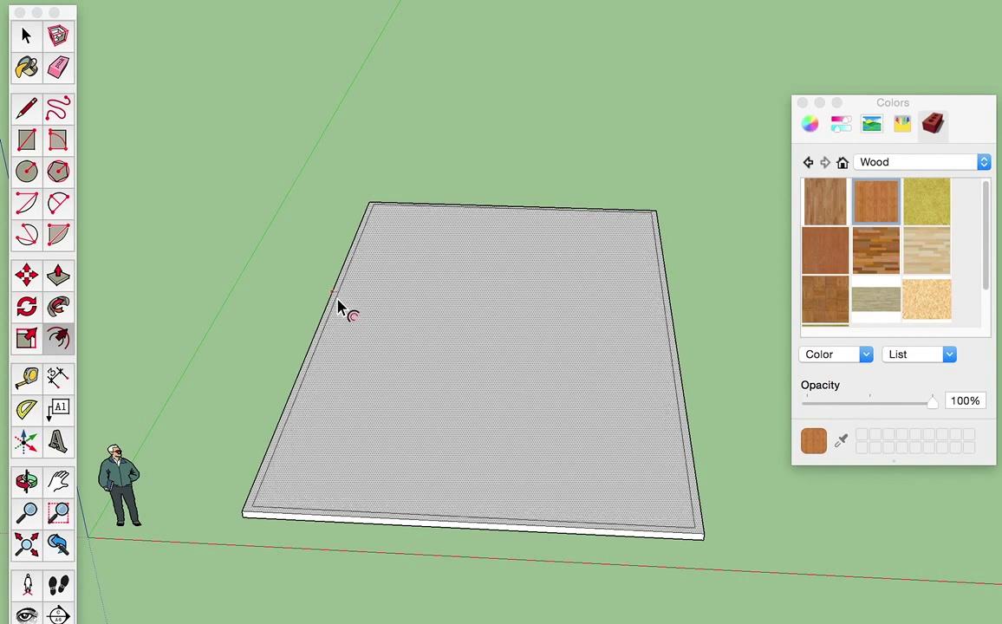
left_click(338, 308)
key("space")
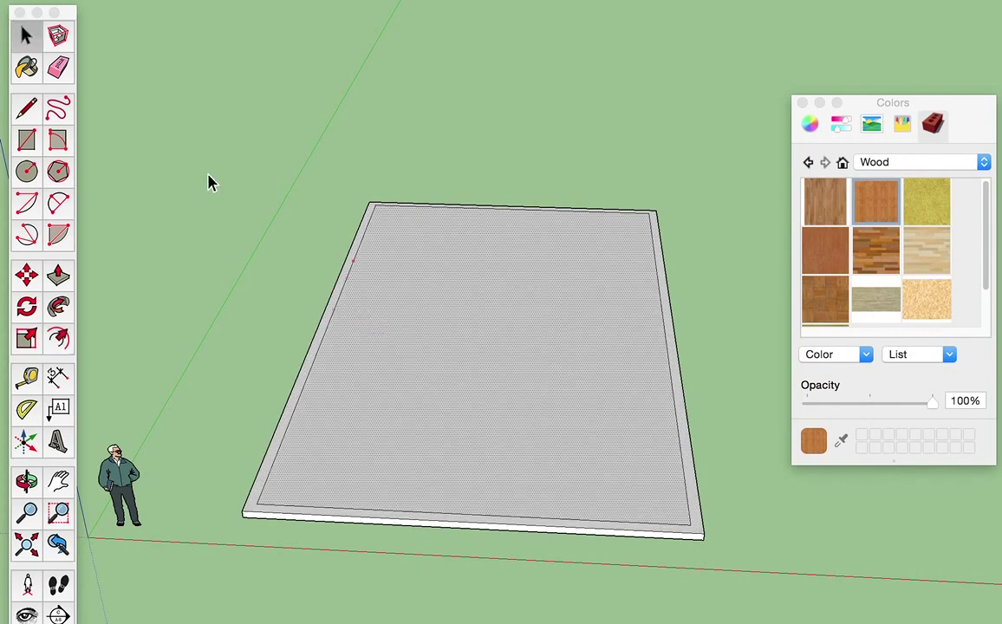
left_click(242, 210)
middle_click_drag(350, 243, 317, 214, "shift")
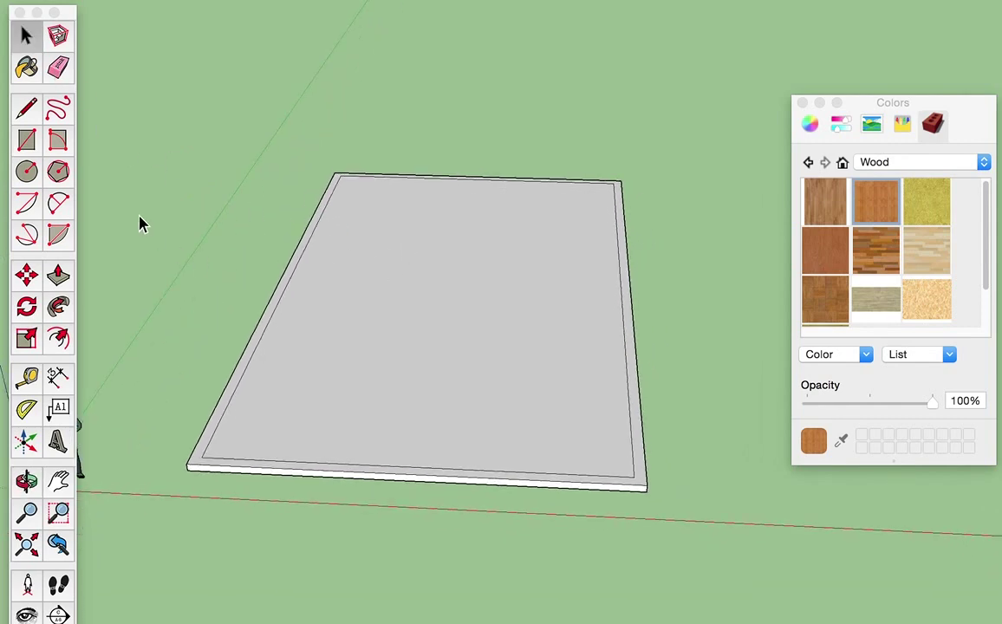
Step: Draw the top-left room as two nested rectangles from the slab corner, giving double-line walls
left_click(28, 149)
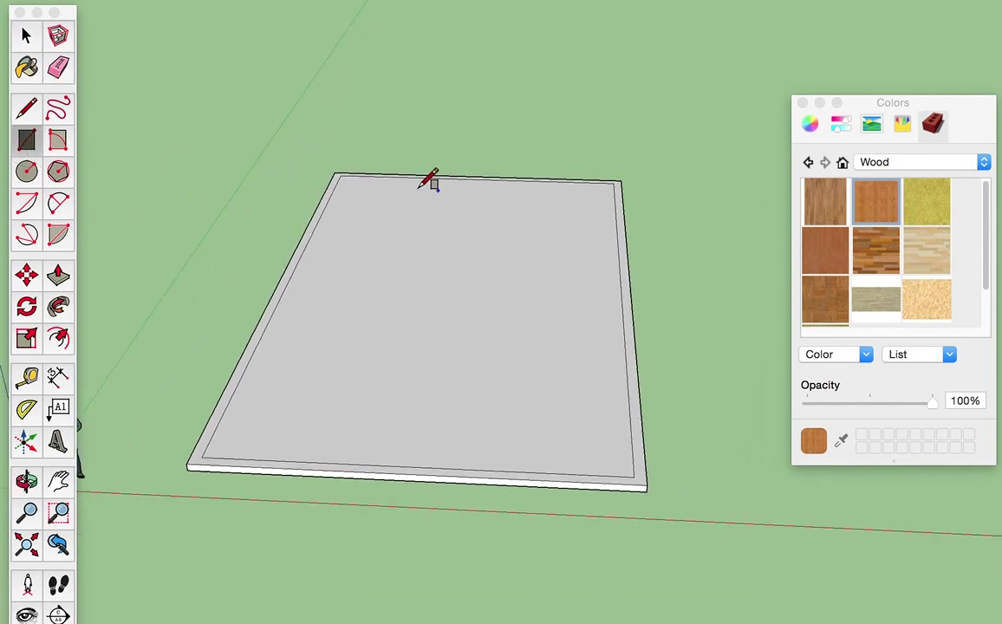
scroll(342, 170, "up", 3)
scroll(351, 179, "up", 2)
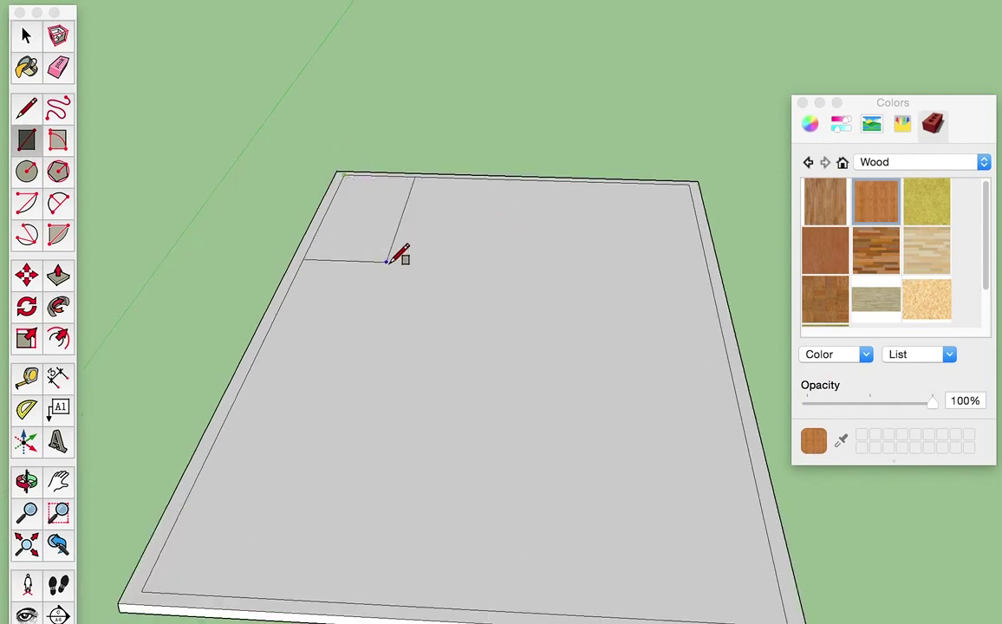
left_click(449, 283)
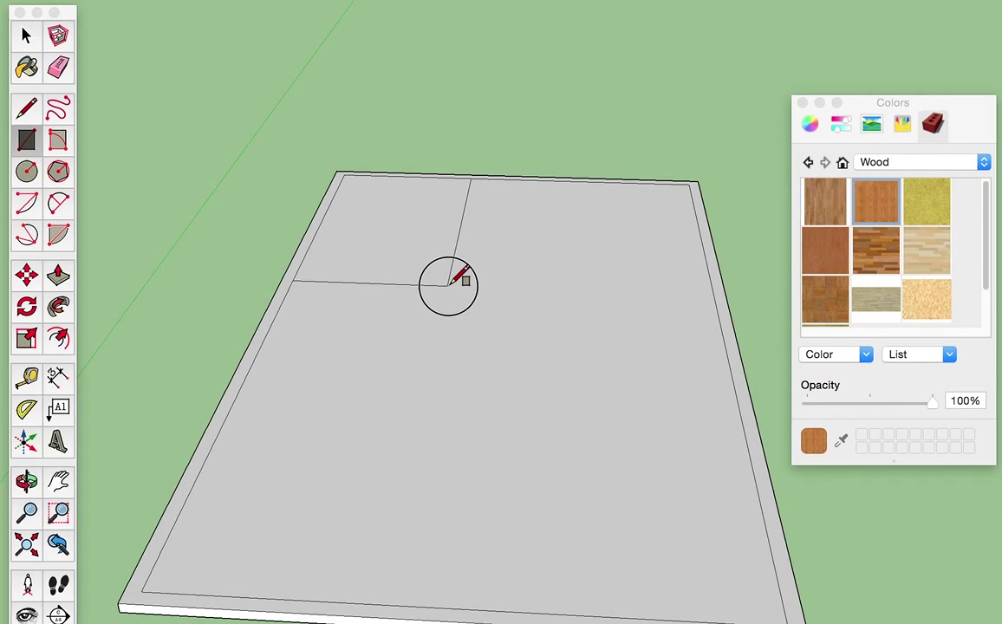
left_click(345, 174)
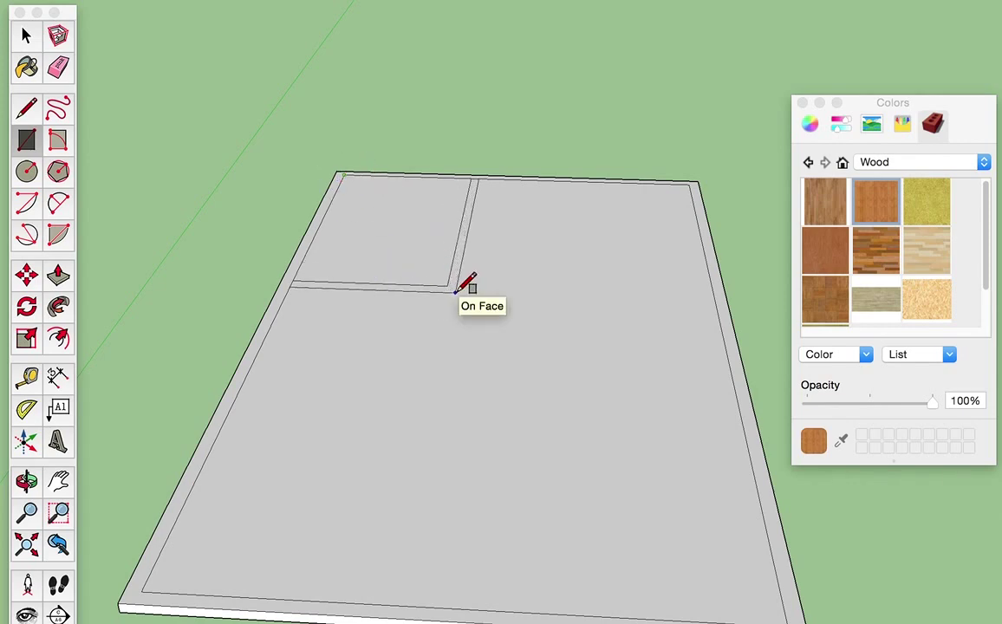
left_click(456, 291)
Step: Draw the bottom-right room's nested rectangles from the lower-right corner
middle_click_drag(509, 331, 531, 410)
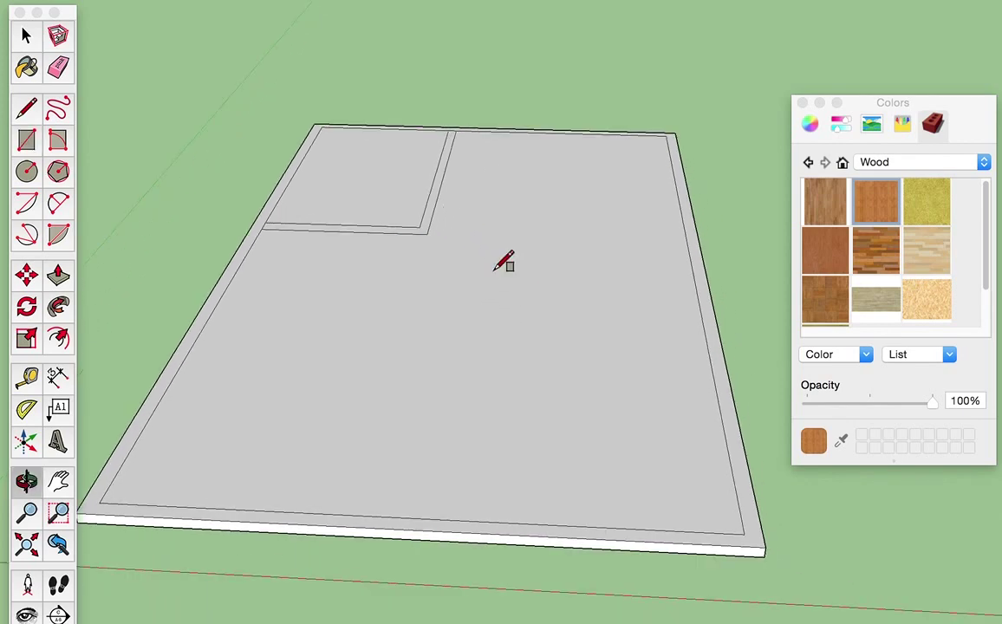
scroll(531, 409, "down", 3)
mouse_move(536, 369)
middle_mouse_down()
mouse_move(536, 447)
mouse_move(487, 387)
middle_mouse_up()
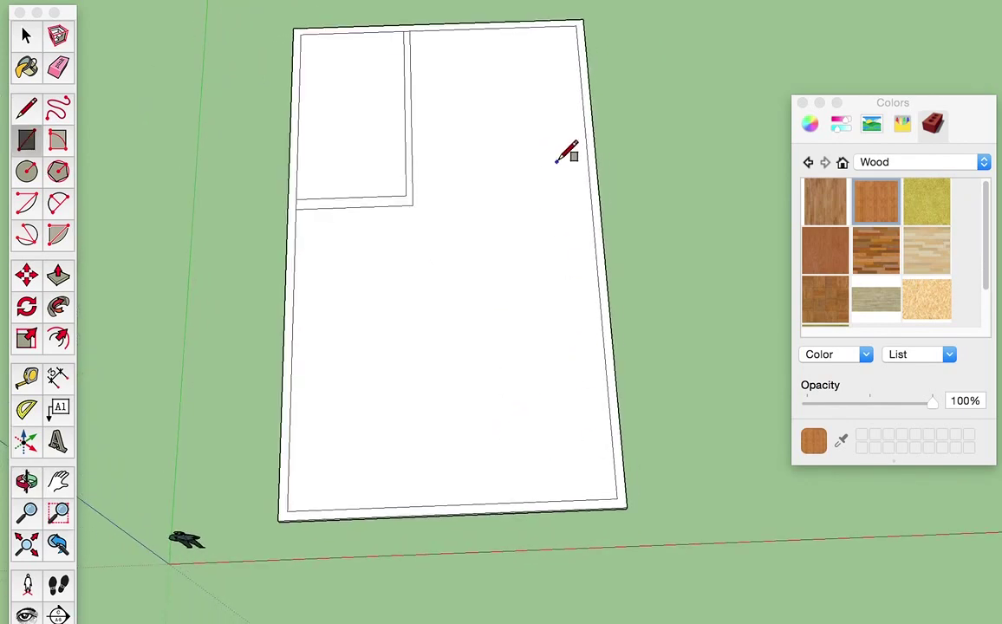
left_click(618, 498)
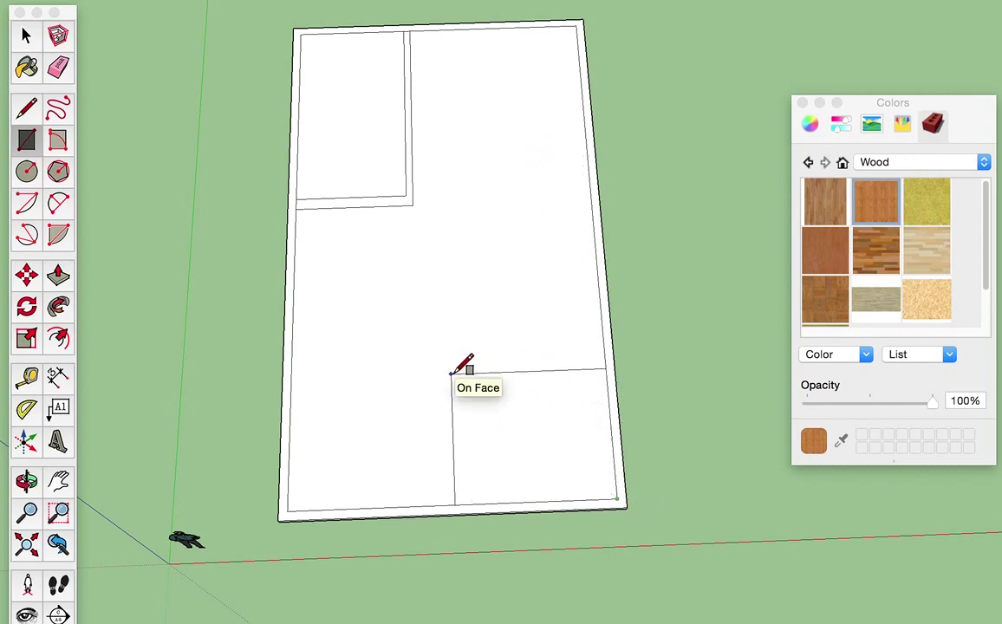
left_click(451, 373)
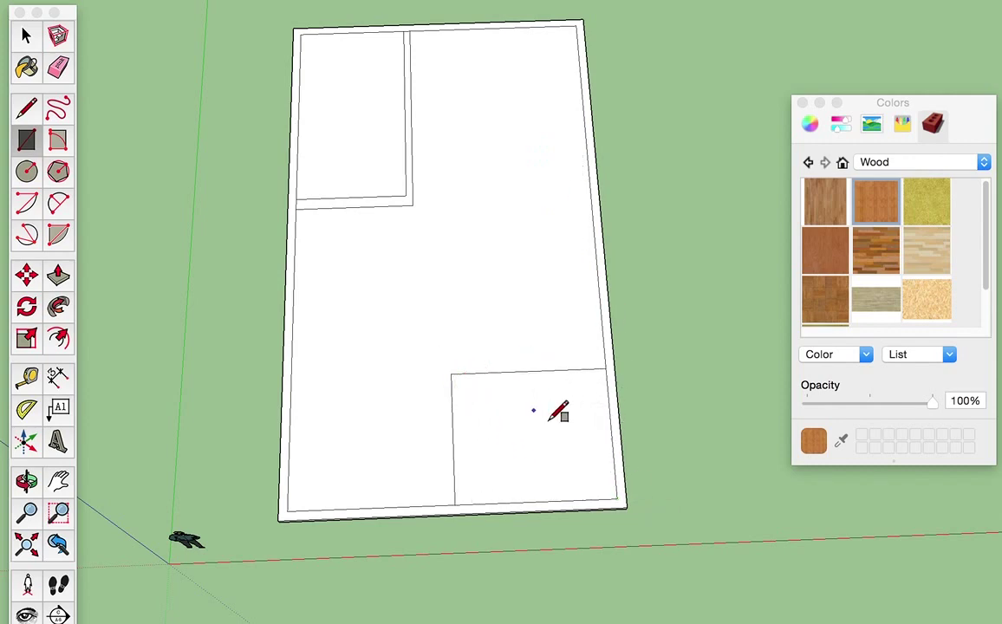
left_click(618, 498)
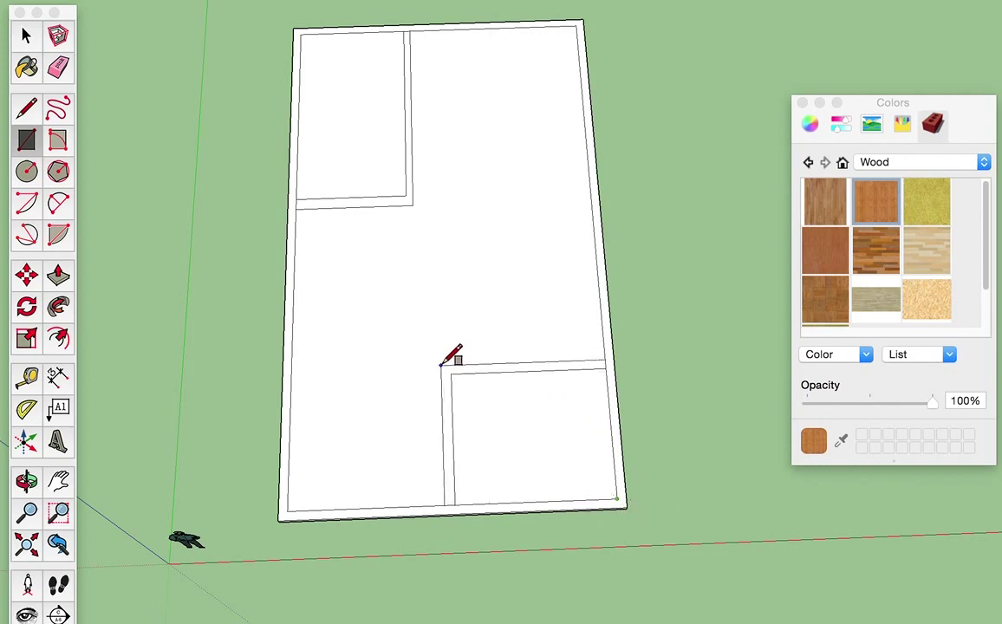
left_click(440, 365)
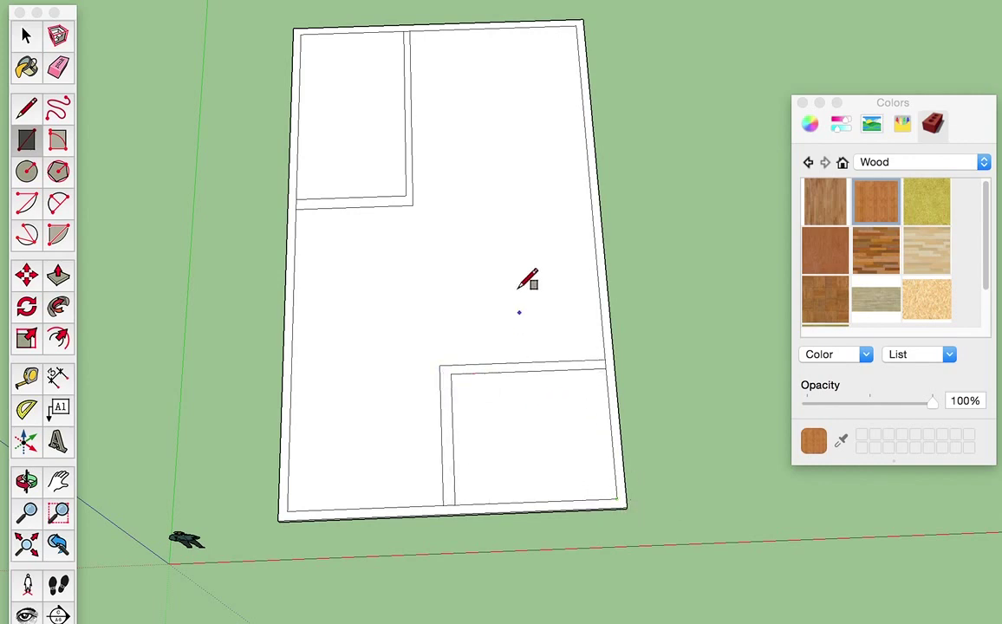
Step: Draw the top-right room's nested rectangles from the top-right corner
mouse_move(485, 260)
middle_mouse_down()
mouse_move(458, 351)
mouse_move(479, 293)
middle_mouse_up()
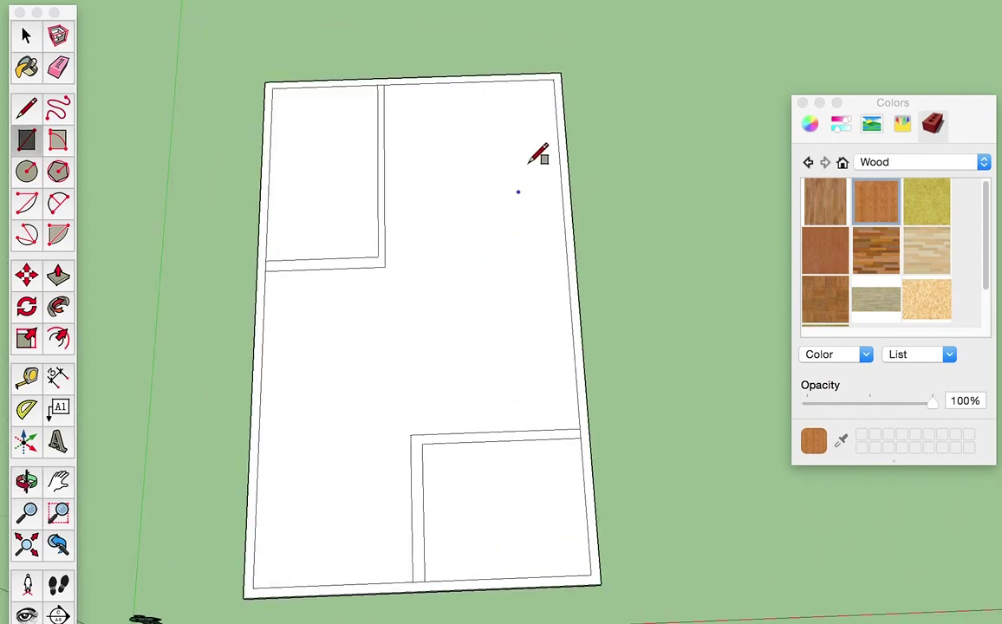
left_click(553, 79)
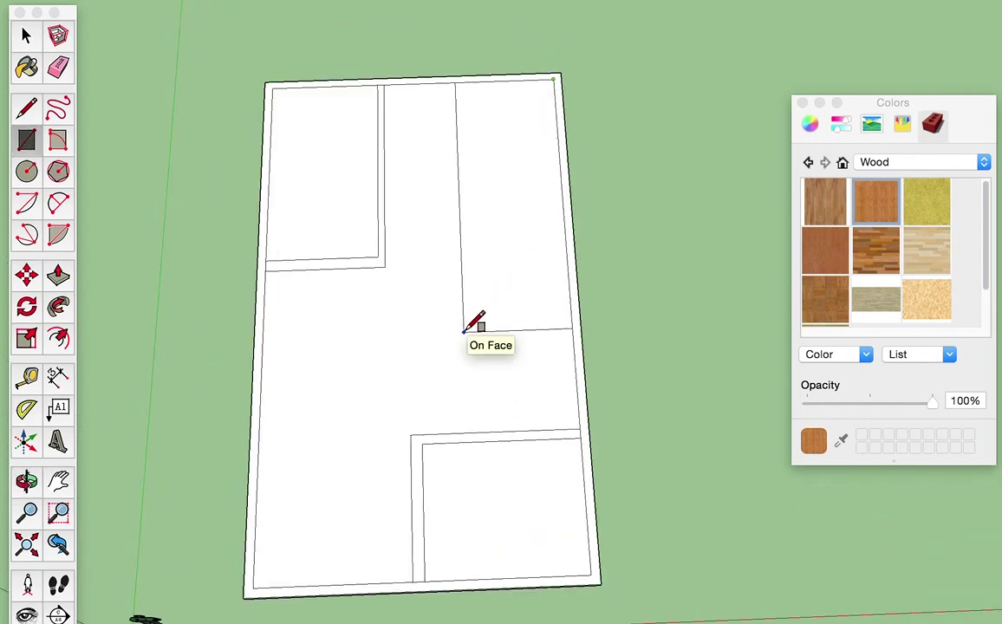
left_click(464, 330)
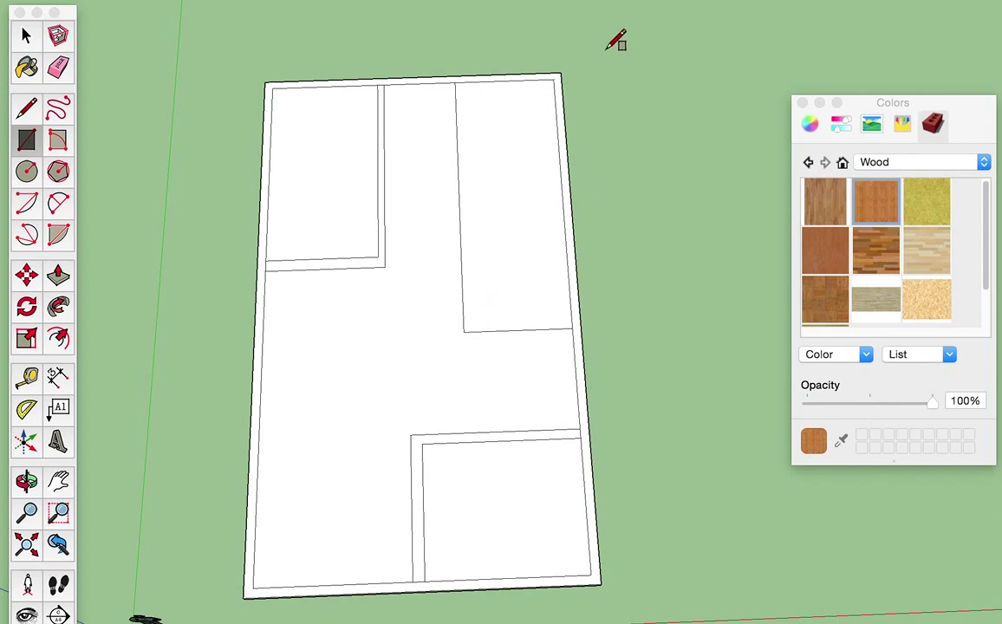
left_click(552, 80)
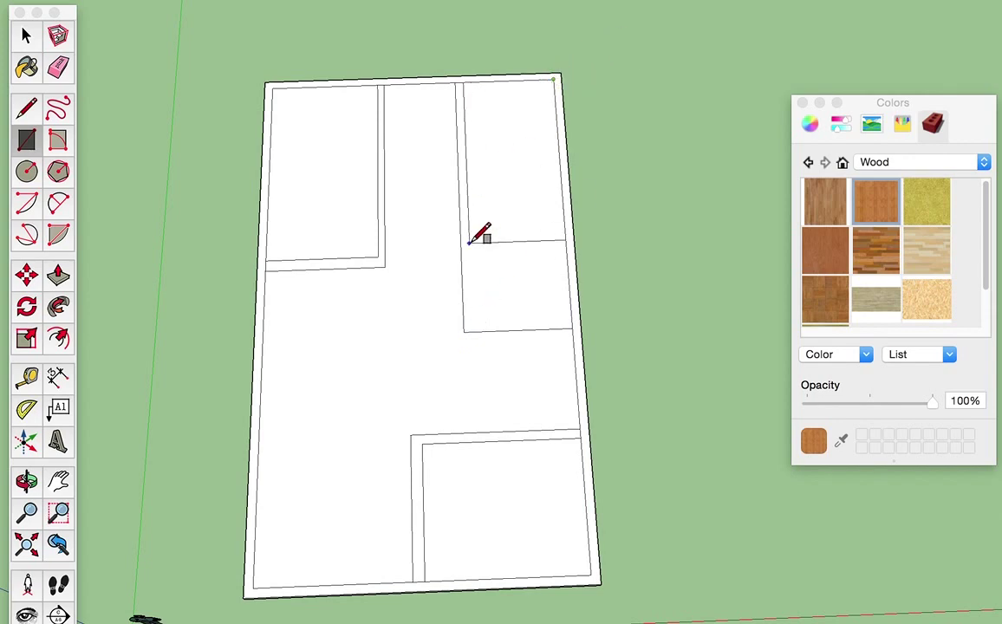
left_click(457, 338)
key("space")
Step: Erase the two short stray edges joining the top walls to the outer border
mouse_move(543, 362)
middle_mouse_down()
mouse_move(536, 335)
mouse_move(514, 327)
mouse_move(516, 338)
mouse_move(505, 327)
mouse_move(519, 72)
mouse_move(533, 170)
middle_mouse_up()
scroll(516, 56, "up", 3)
key("e")
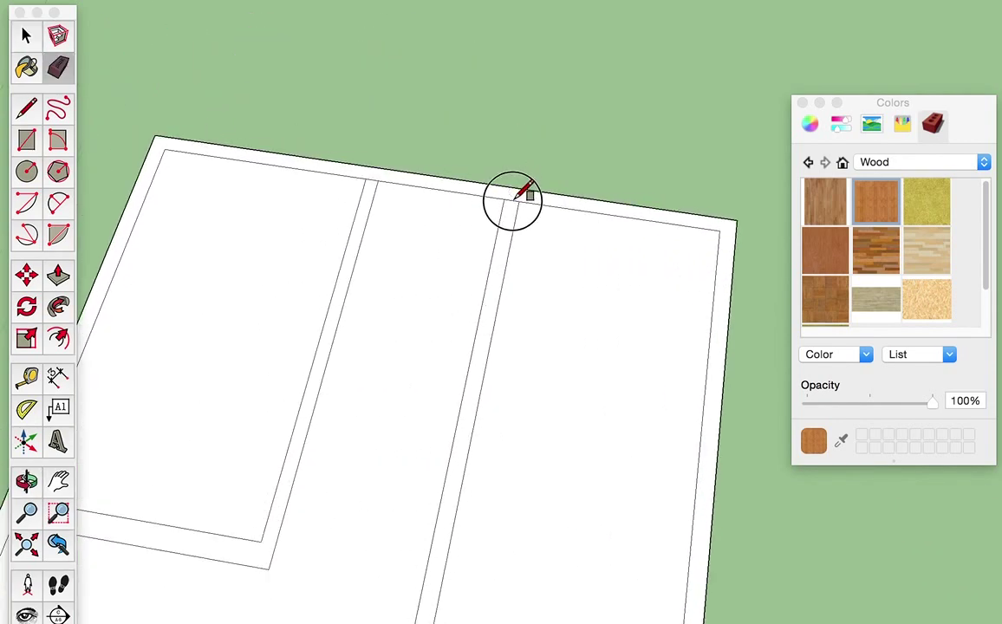
left_click(513, 197)
left_click(373, 172)
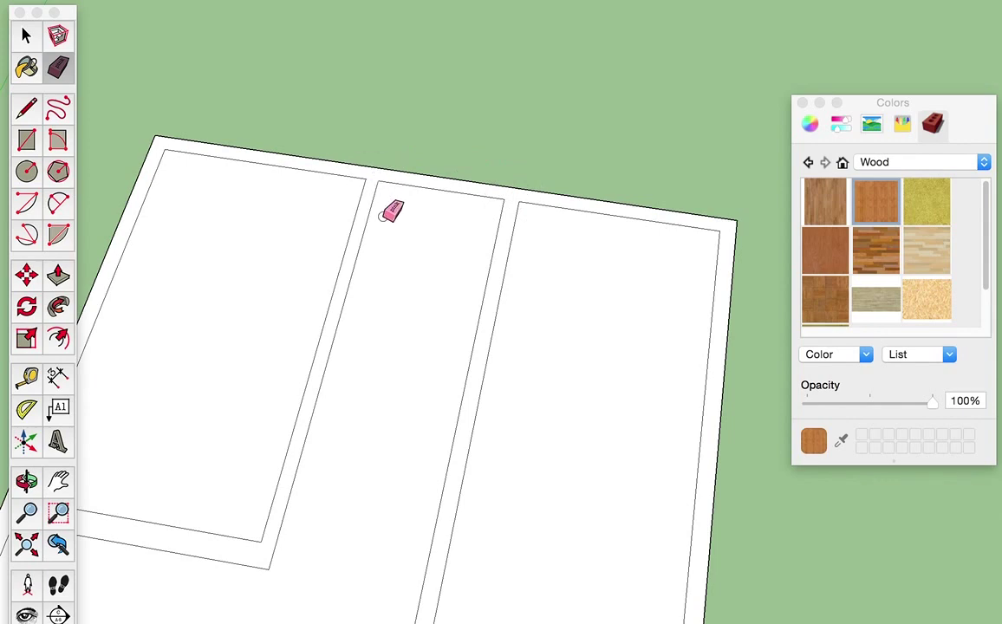
Step: Erase the stray edge closing the left wall, then inspect the plan's edges for leftovers
middle_click_drag(392, 210, 447, 228)
scroll(380, 319, "up", 2)
scroll(403, 350, "up", 5)
left_click(388, 364)
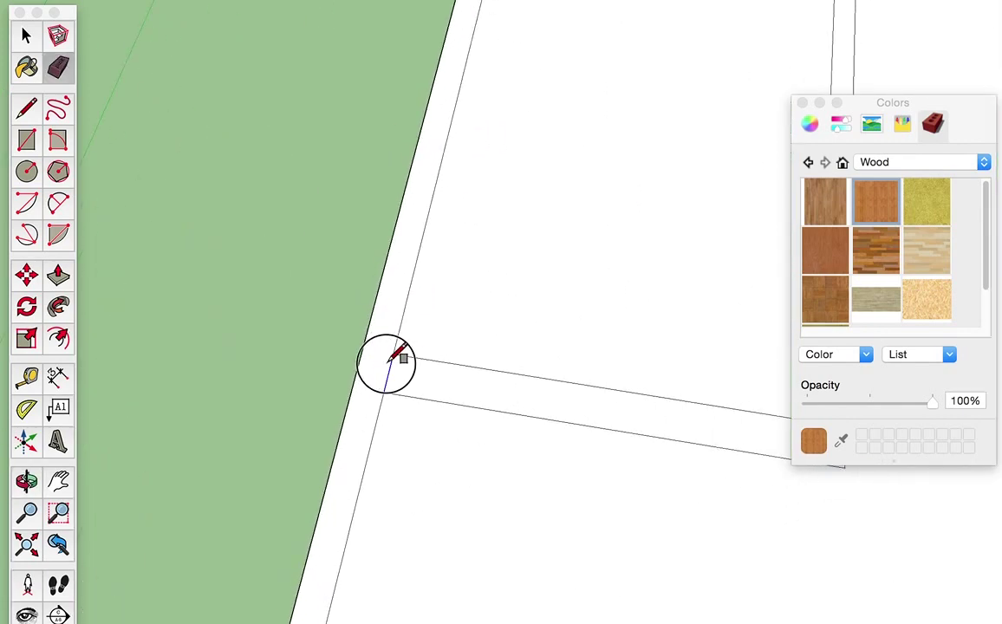
scroll(472, 364, "down", 3)
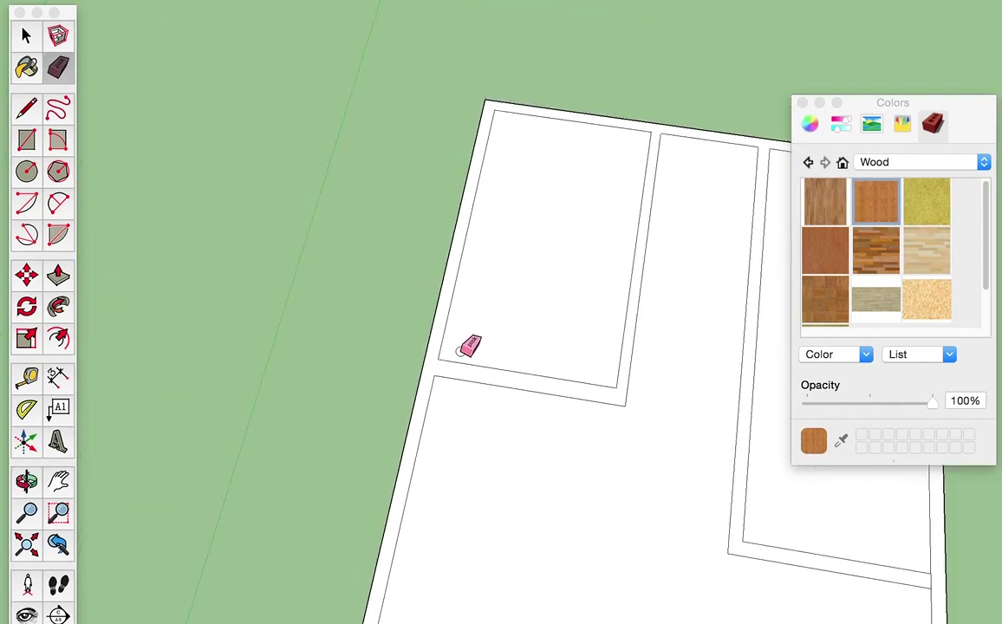
middle_click_drag(604, 349, 582, 436)
scroll(655, 480, "up", 2)
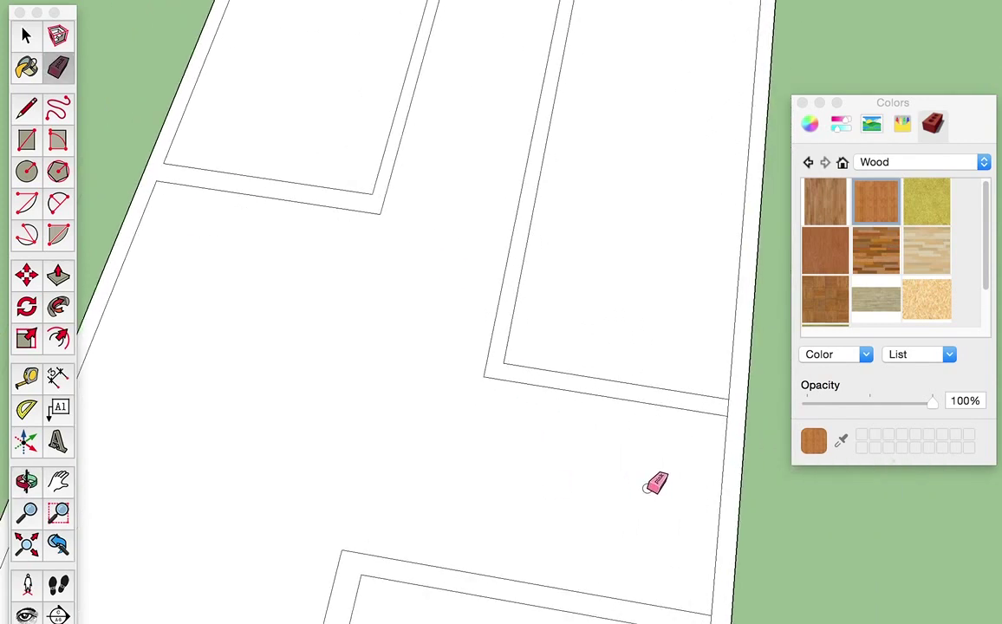
scroll(602, 362, "up", 3)
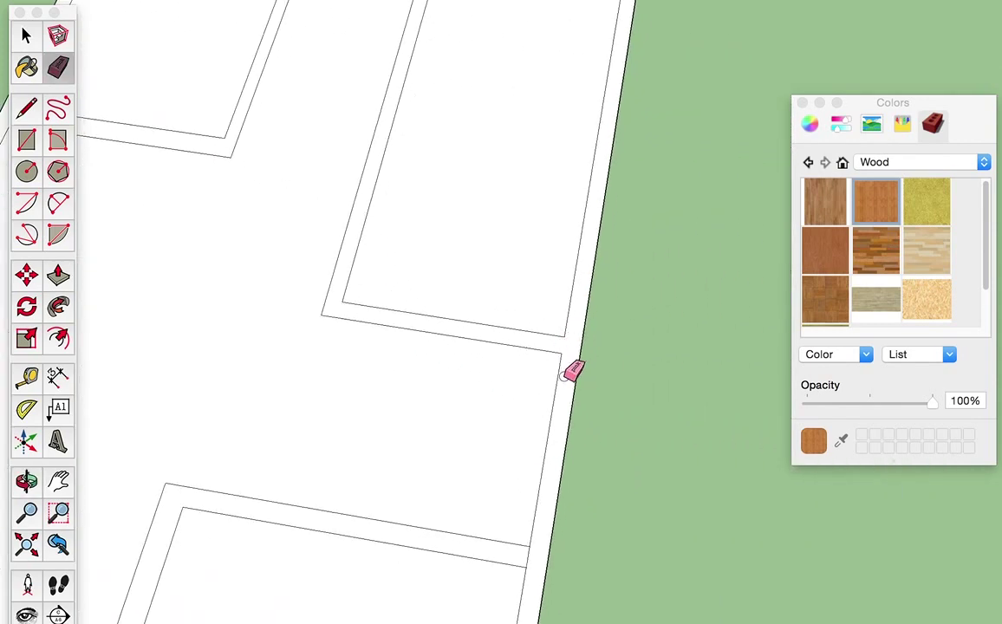
scroll(505, 421, "down", 3)
scroll(547, 312, "up", 2)
scroll(611, 342, "up", 2)
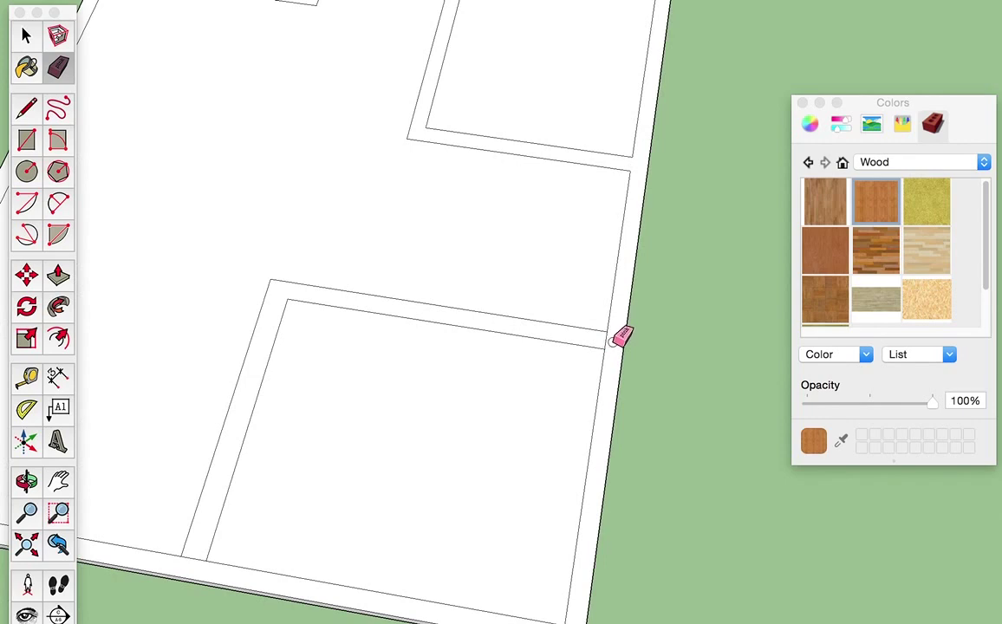
scroll(447, 421, "down", 3)
scroll(442, 443, "up", 2)
scroll(408, 414, "up", 2)
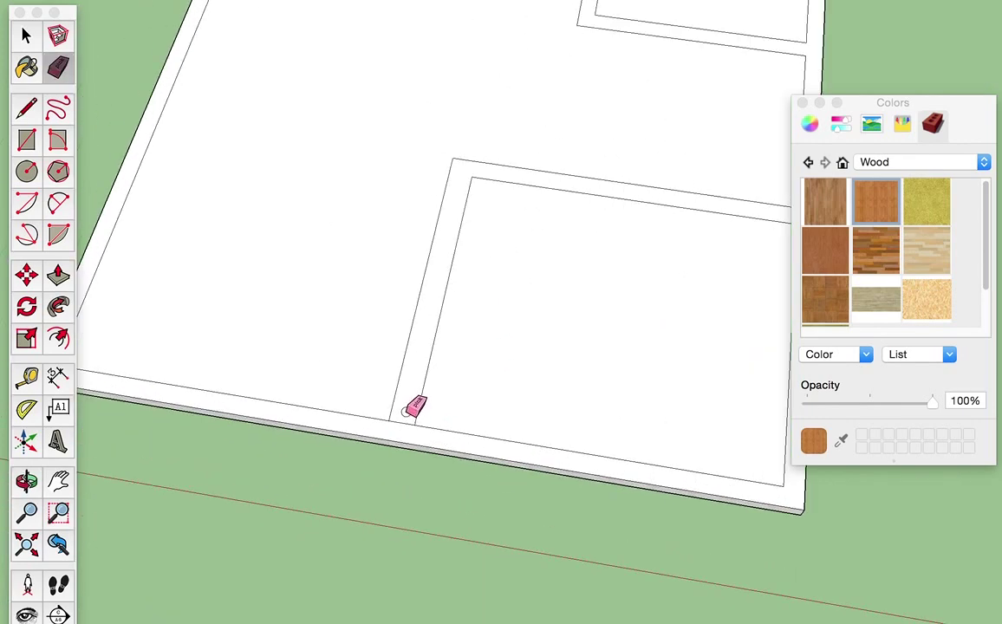
scroll(405, 416, "down", 3)
mouse_move(425, 425)
middle_mouse_down()
mouse_move(476, 327)
mouse_move(291, 251)
middle_mouse_up()
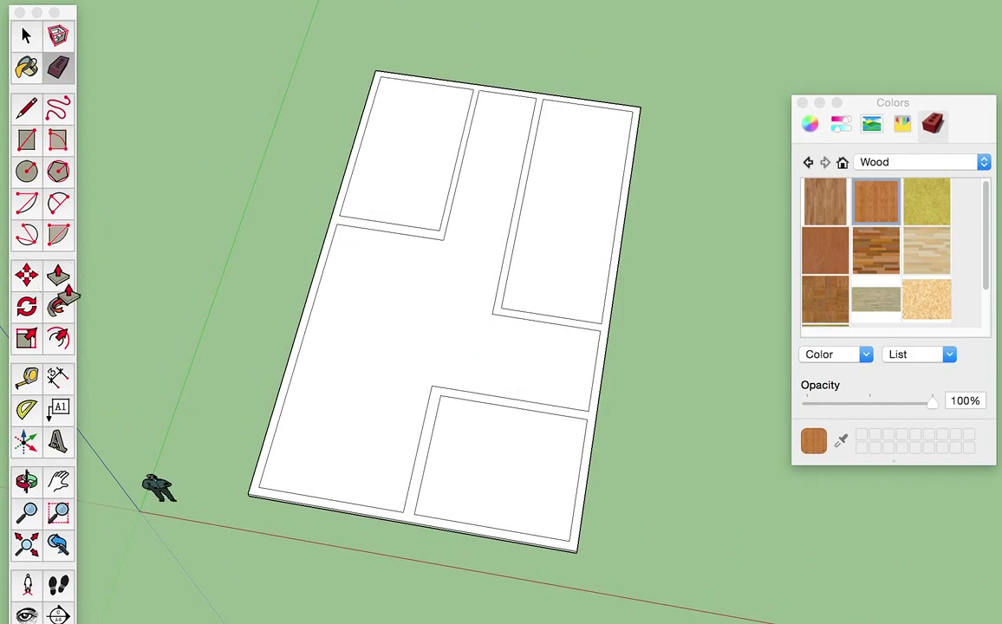
Step: Pull the wall bands up into full-height walls around all the rooms
left_click(58, 275)
middle_click_drag(235, 313, 261, 119)
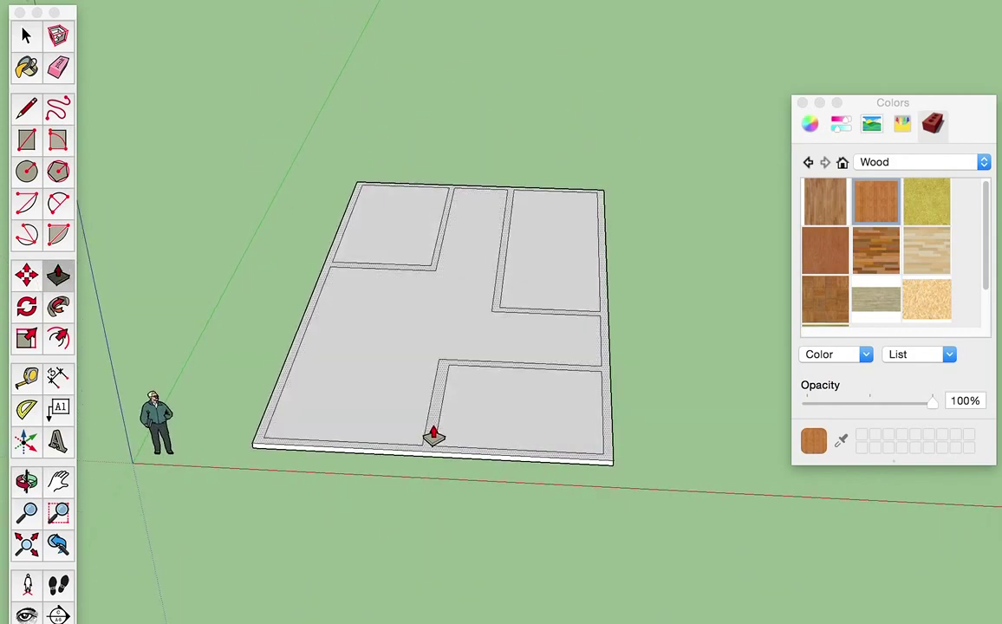
left_click_drag(433, 436, 424, 322)
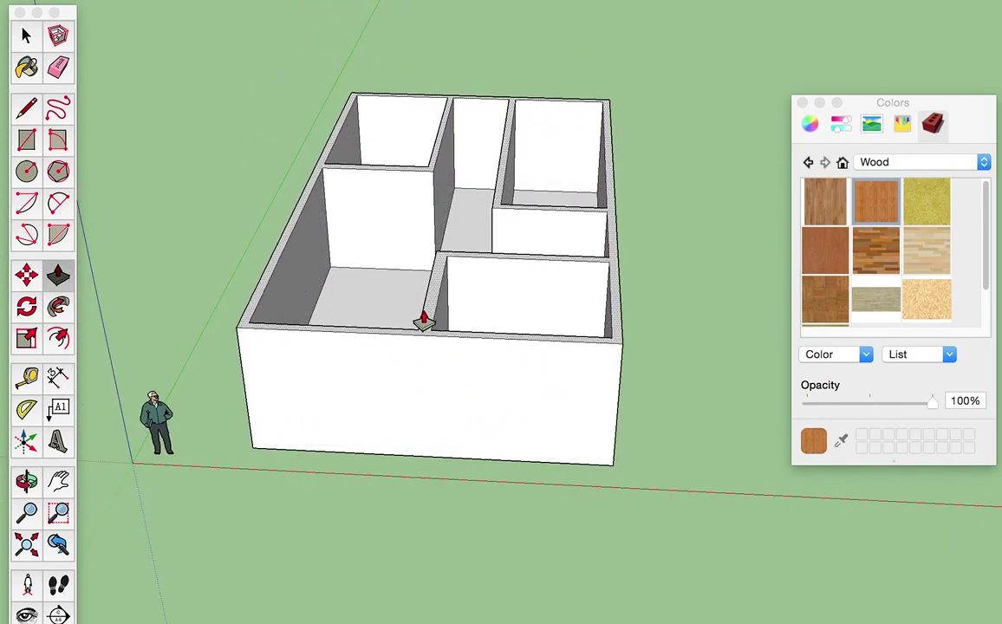
key("space")
middle_click_drag(424, 379, 419, 383)
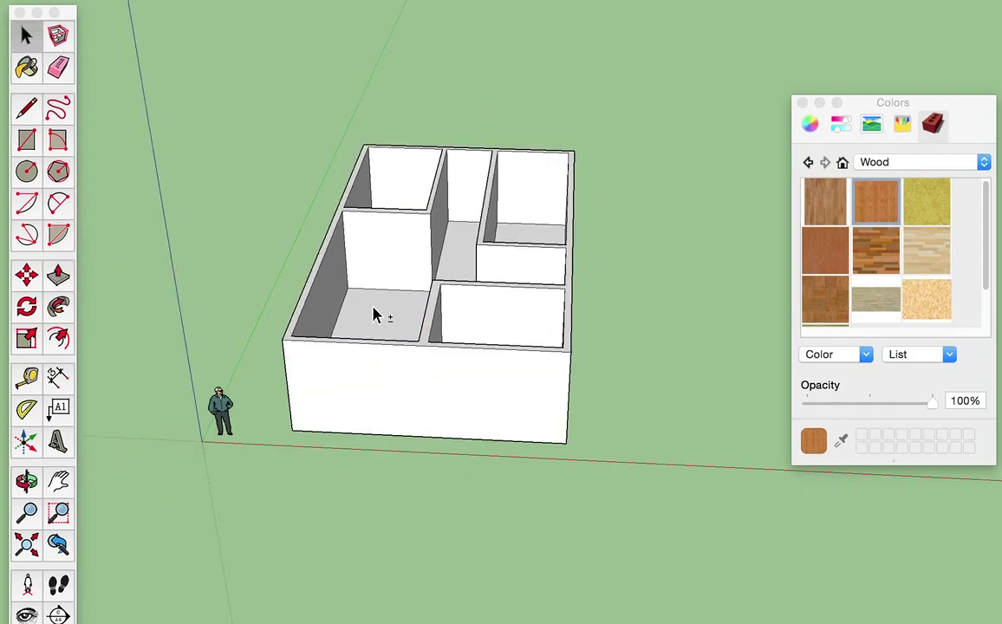
middle_click_drag(375, 314, 415, 384)
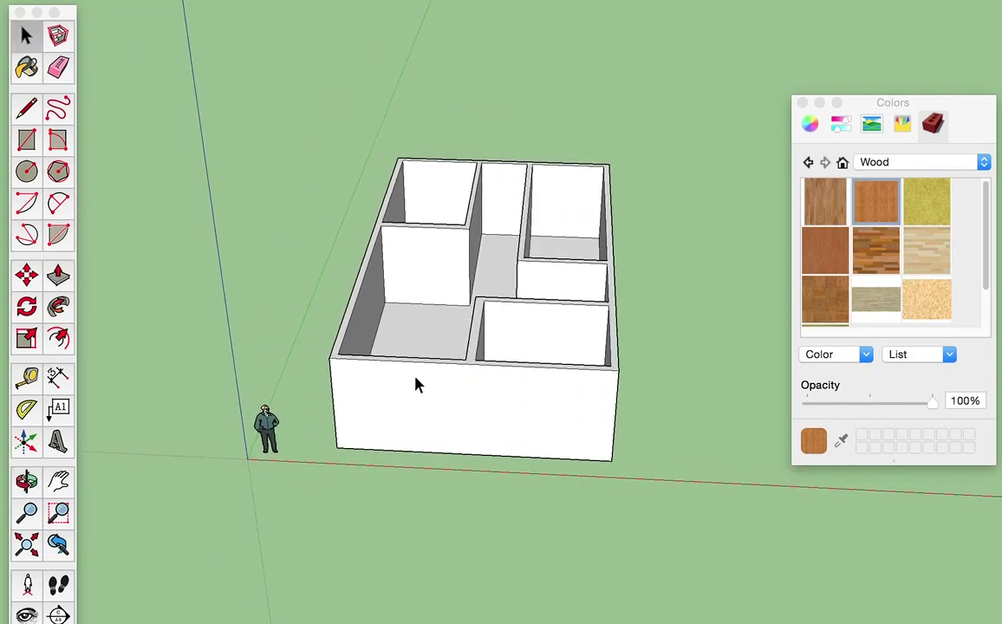
mouse_move(463, 346)
middle_mouse_down()
mouse_move(424, 358)
mouse_move(569, 351)
mouse_move(224, 360)
mouse_move(374, 392)
mouse_move(510, 358)
mouse_move(364, 397)
mouse_move(516, 436)
mouse_move(505, 353)
mouse_move(402, 396)
mouse_move(461, 396)
middle_mouse_up()
Step: Draw a door-sized rectangle at the base of the corner room's back wall
scroll(569, 351, "up", 2)
scroll(505, 380, "up", 2)
key("r")
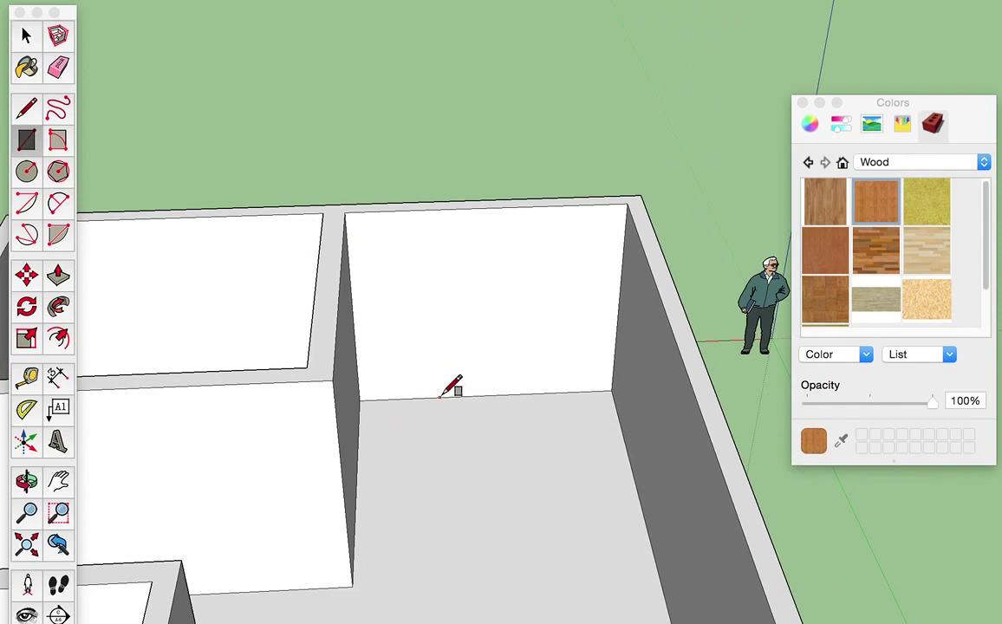
left_click(440, 397)
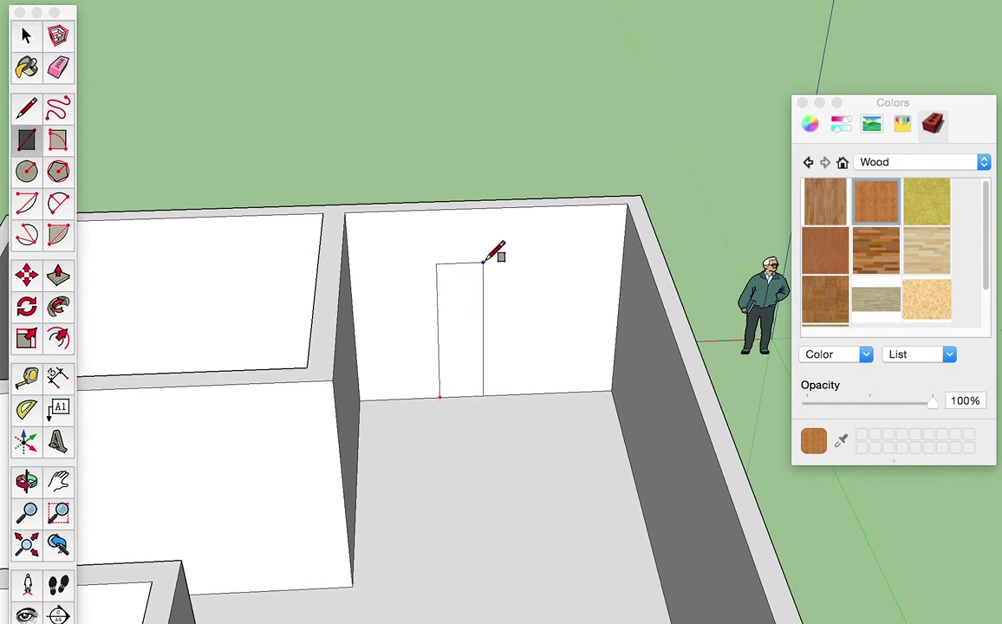
left_click(550, 242)
mouse_move(527, 304)
middle_mouse_down()
mouse_move(521, 327)
mouse_move(468, 327)
mouse_move(440, 297)
middle_mouse_up()
scroll(407, 296, "up", 1)
scroll(419, 275, "up", 2)
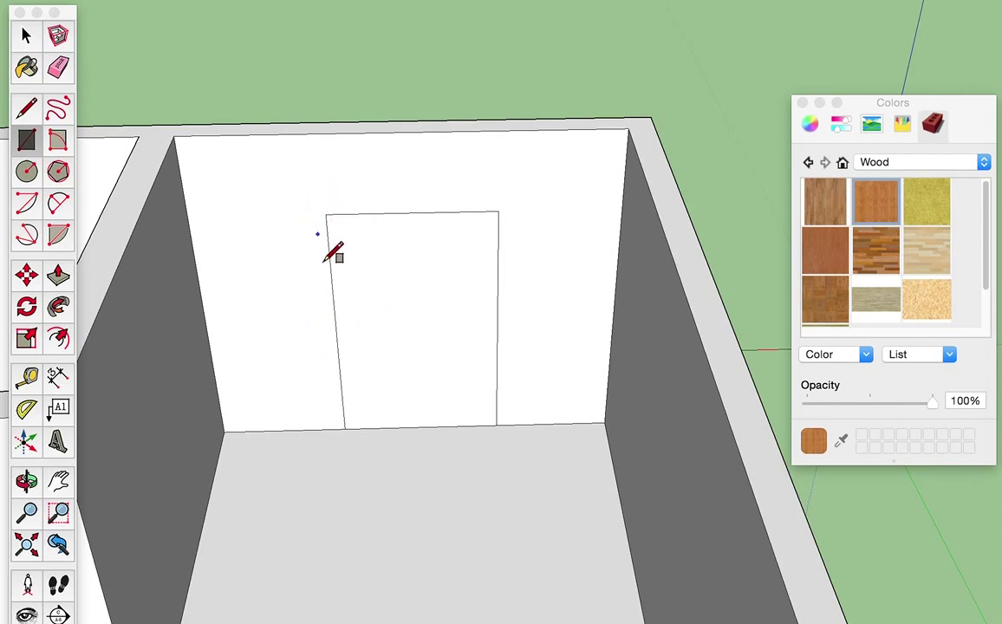
Step: Discard a trial frame outline and push the door face through the wall
left_click(328, 427)
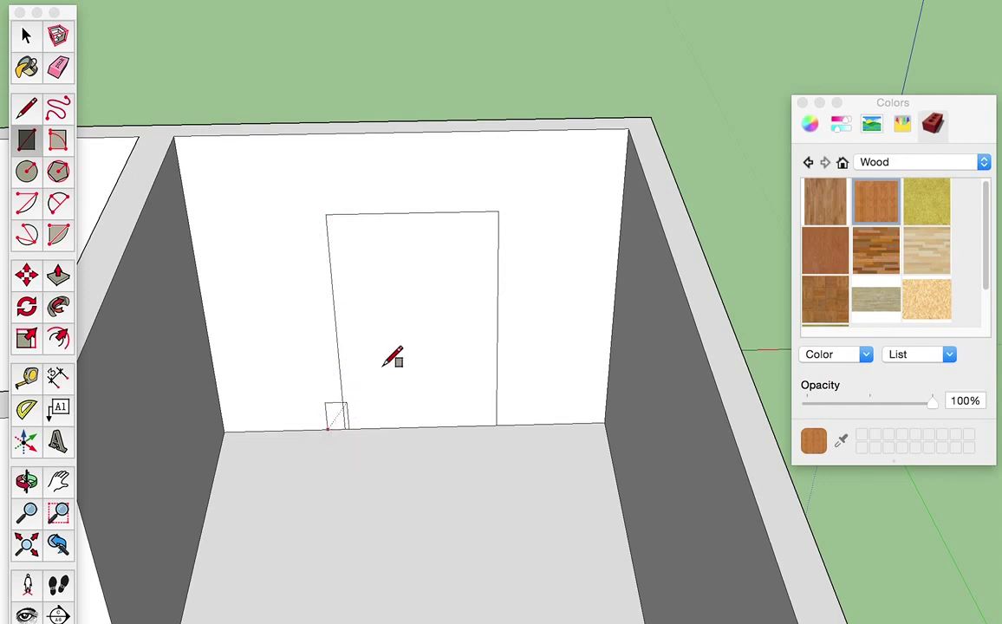
left_click(524, 193)
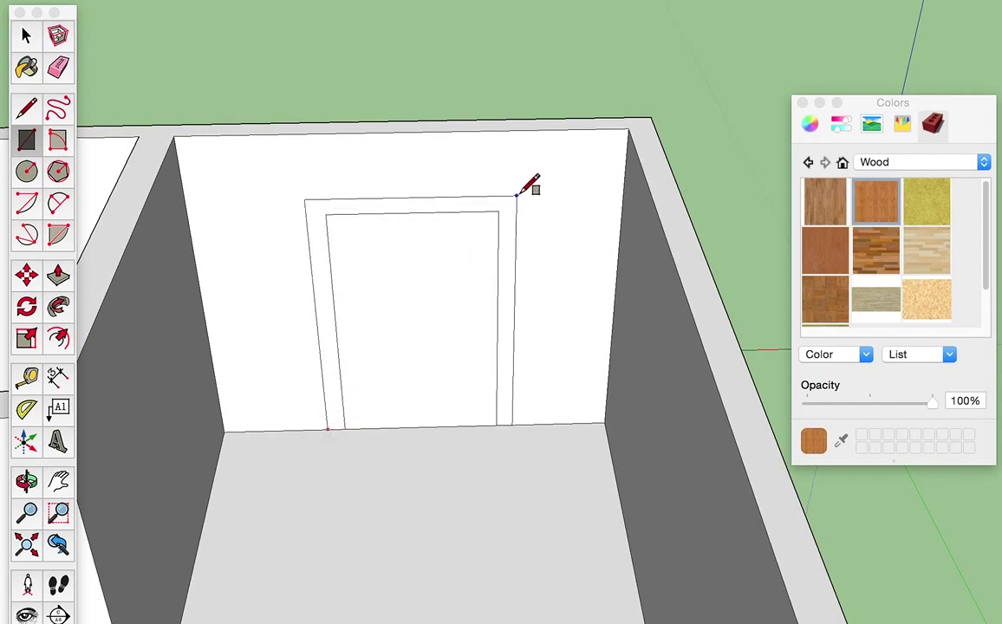
scroll(492, 257, "down", 3)
middle_click_drag(482, 289, 106, 62, "shift")
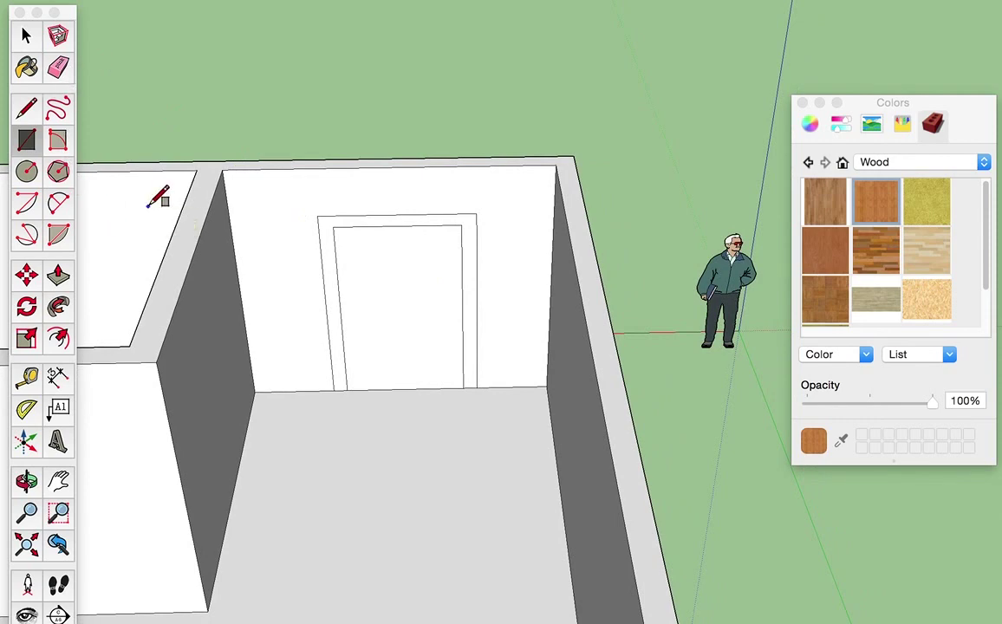
left_click(58, 276)
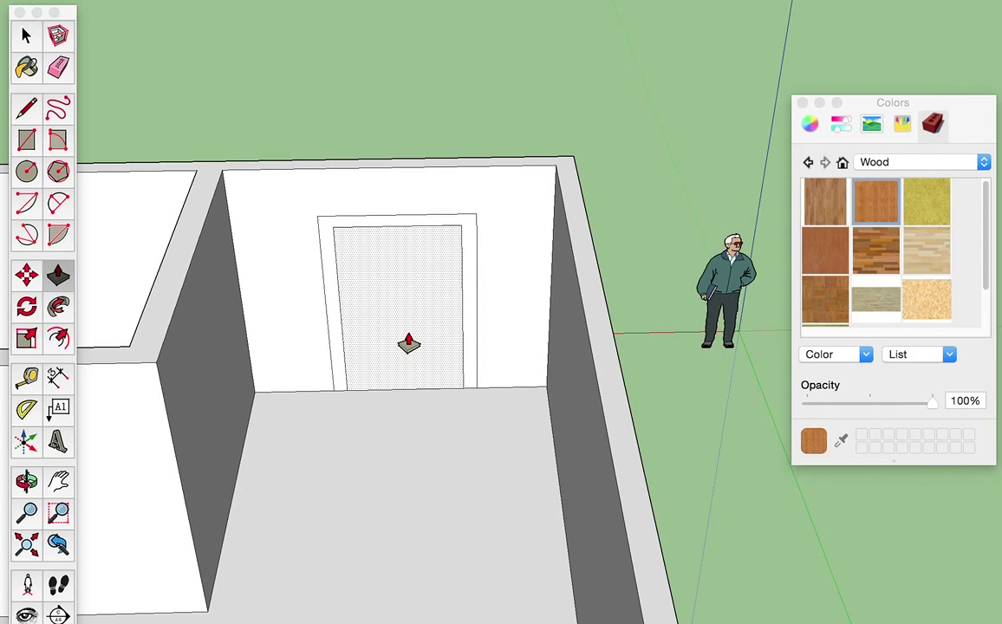
key("ctrl+z")
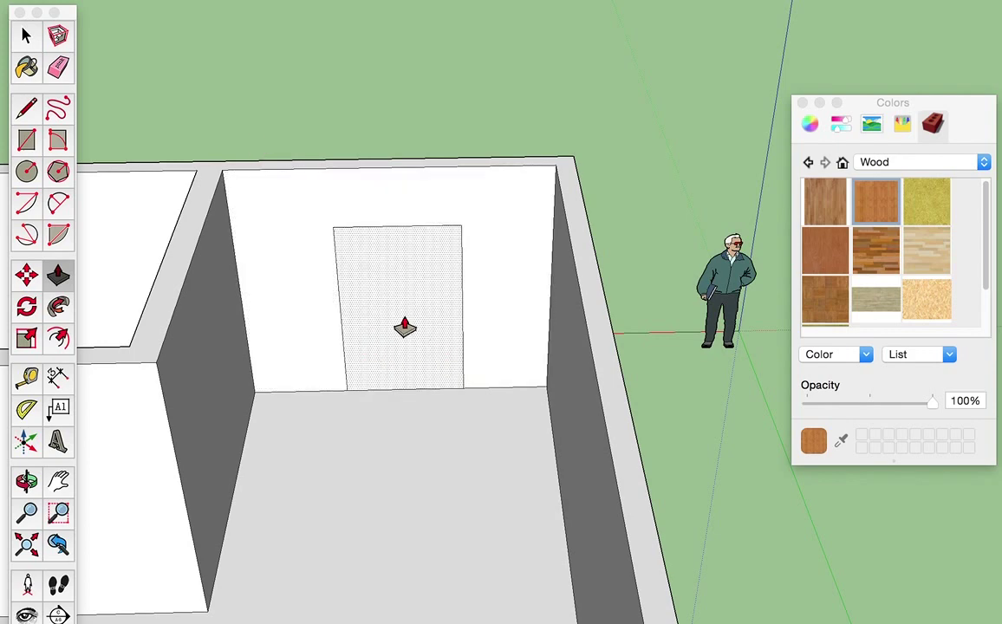
mouse_move(404, 328)
left_mouse_down()
mouse_move(407, 274)
mouse_move(422, 314)
left_mouse_up()
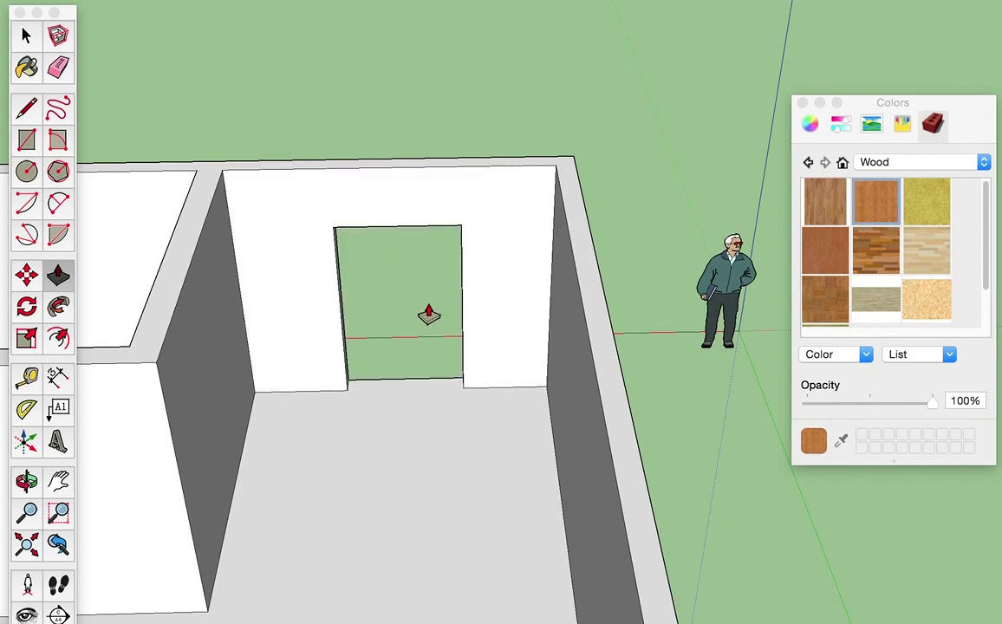
scroll(422, 314, "down", 2)
key("space")
Step: Draw a door-sized rectangle on an interior wall facing the central floor
mouse_move(425, 325)
middle_mouse_down()
mouse_move(232, 370)
mouse_move(324, 284)
mouse_move(500, 371)
mouse_move(375, 375)
mouse_move(407, 365)
mouse_move(393, 385)
middle_mouse_up()
key("space")
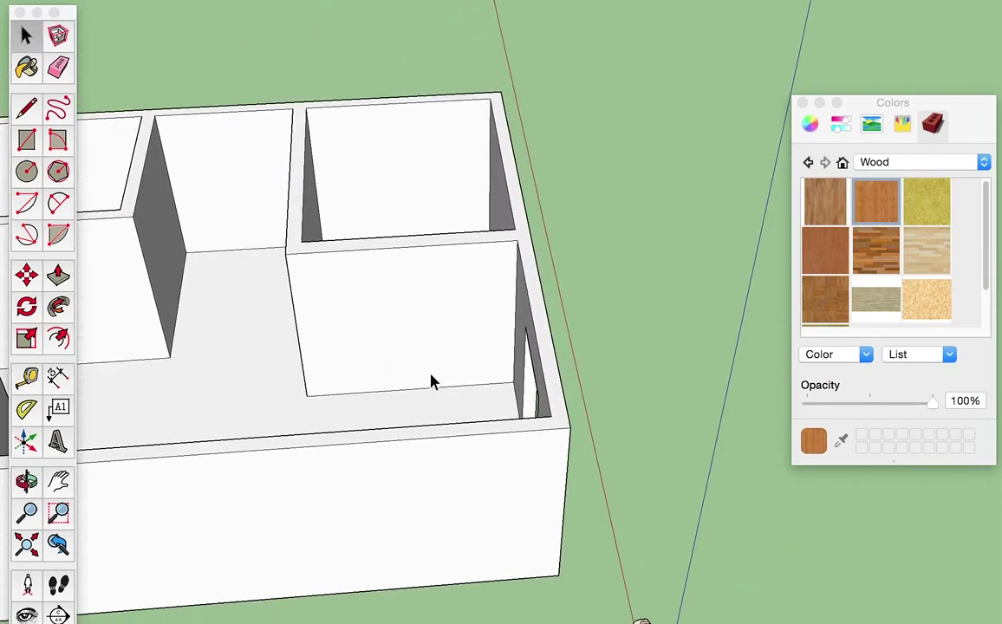
key("r")
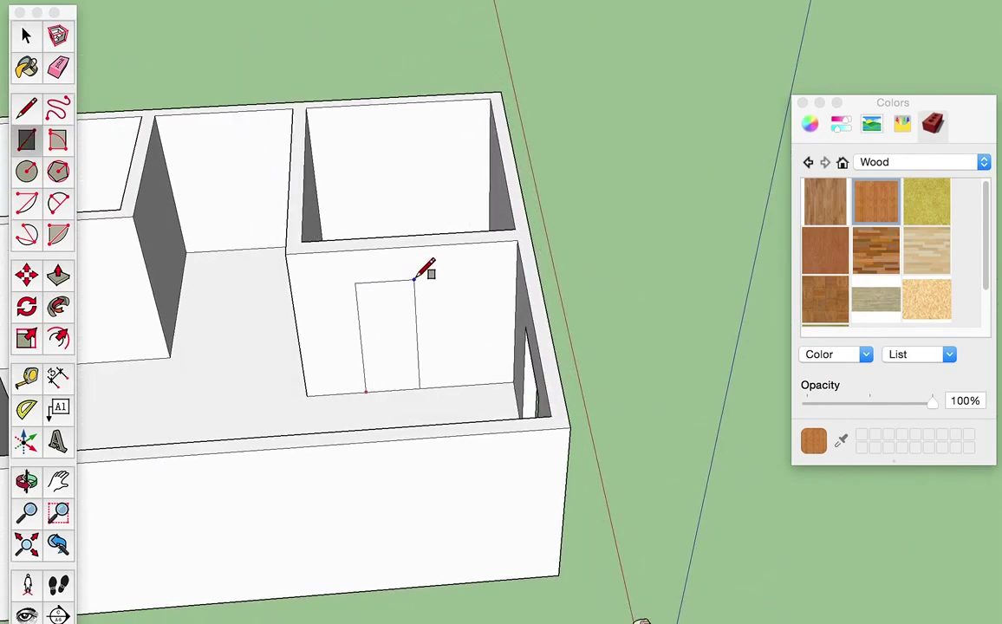
key("space")
mouse_move(374, 306)
middle_mouse_down()
mouse_move(566, 342)
mouse_move(546, 416)
middle_mouse_up()
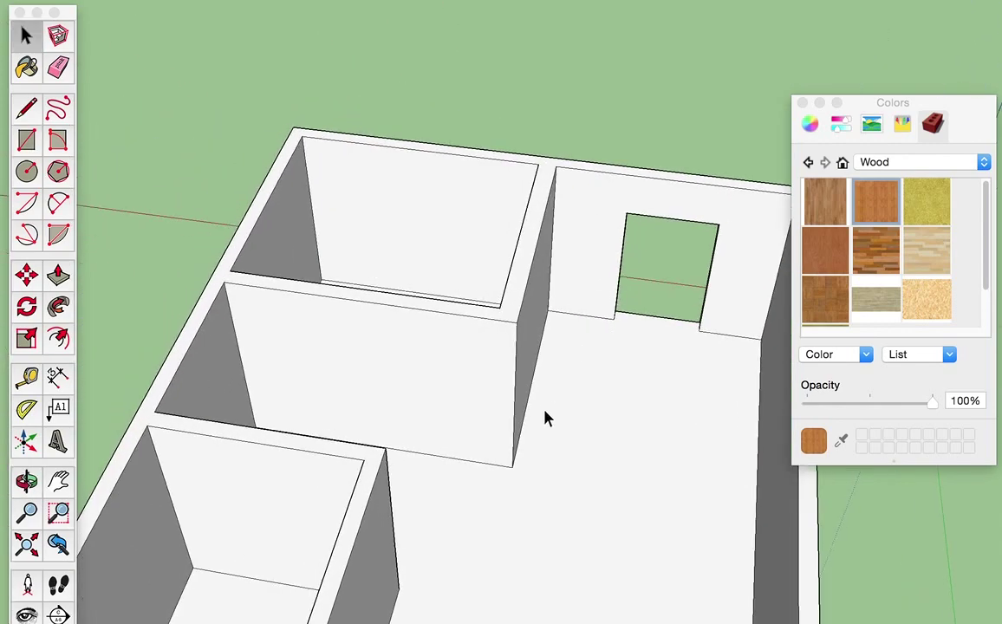
key("r")
left_click(457, 459)
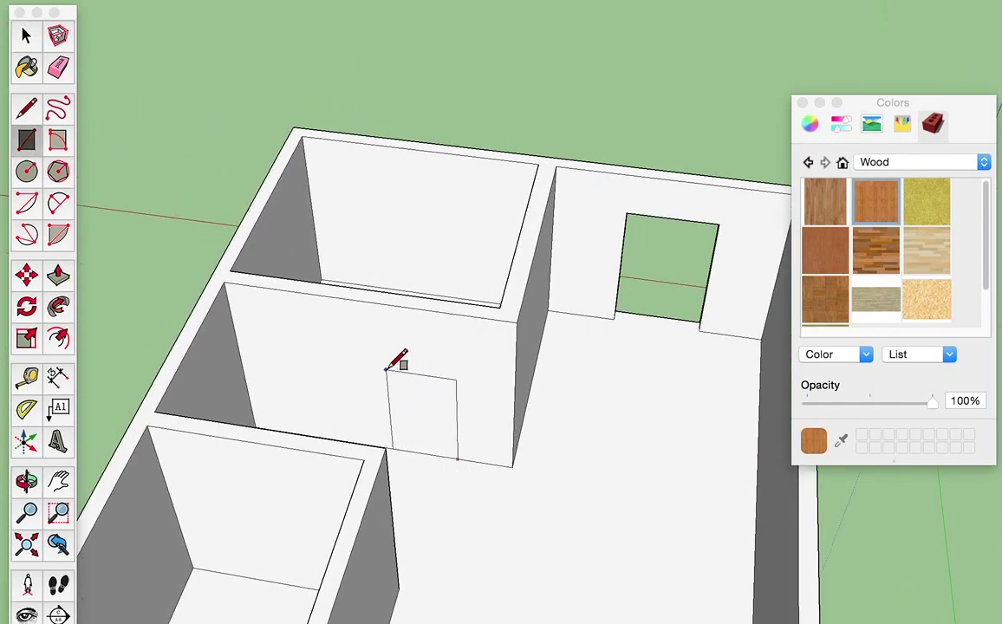
left_click(371, 332)
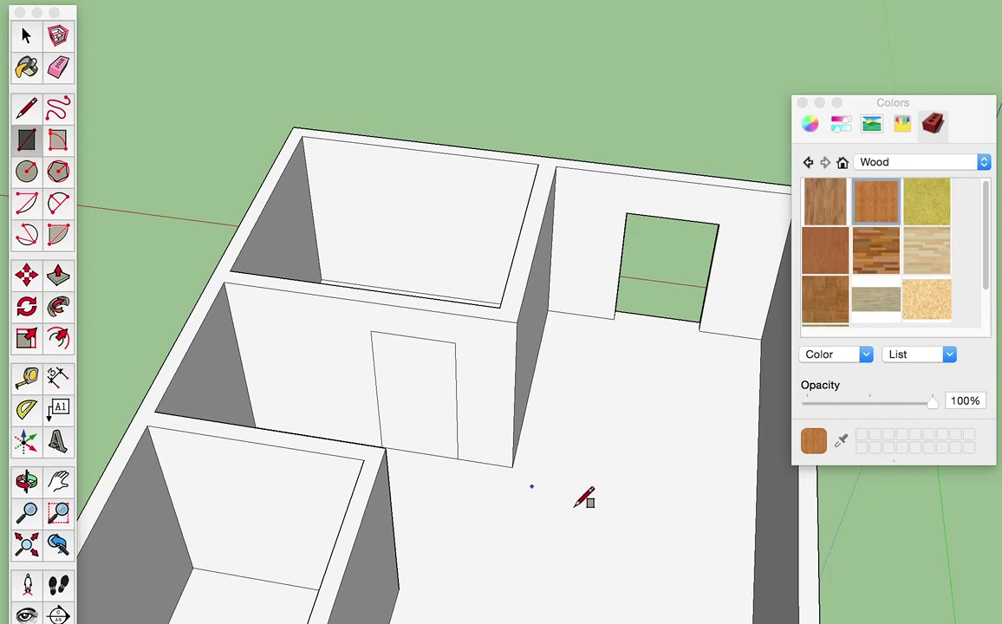
Step: Push the interior door face through the wall to open the doorway
key("p")
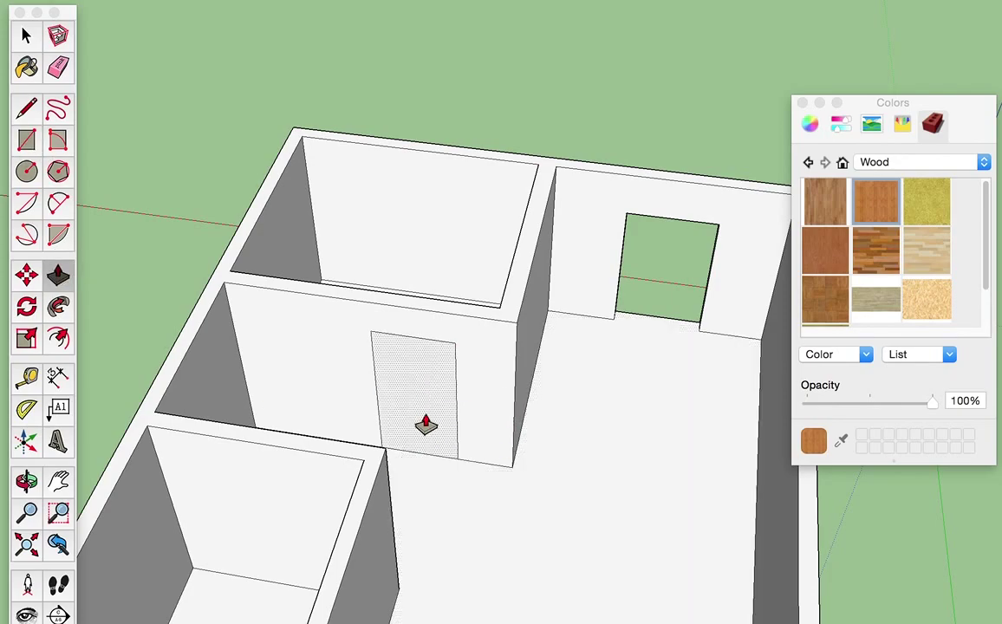
left_click(420, 423)
left_click(412, 385)
scroll(420, 455, "down", 3)
mouse_move(420, 455)
middle_mouse_down()
mouse_move(254, 445)
mouse_move(447, 478)
middle_mouse_up()
Step: Outline a door on a central interior wall and push it through
left_click(26, 141)
middle_click_drag(607, 494, 648, 507)
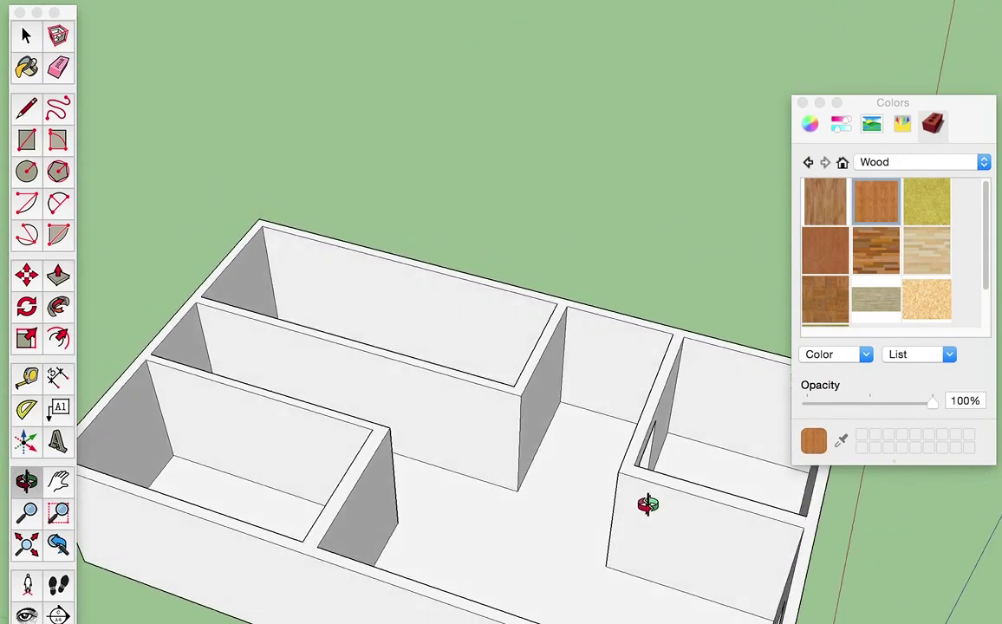
scroll(495, 472, "up", 3)
left_click(471, 475)
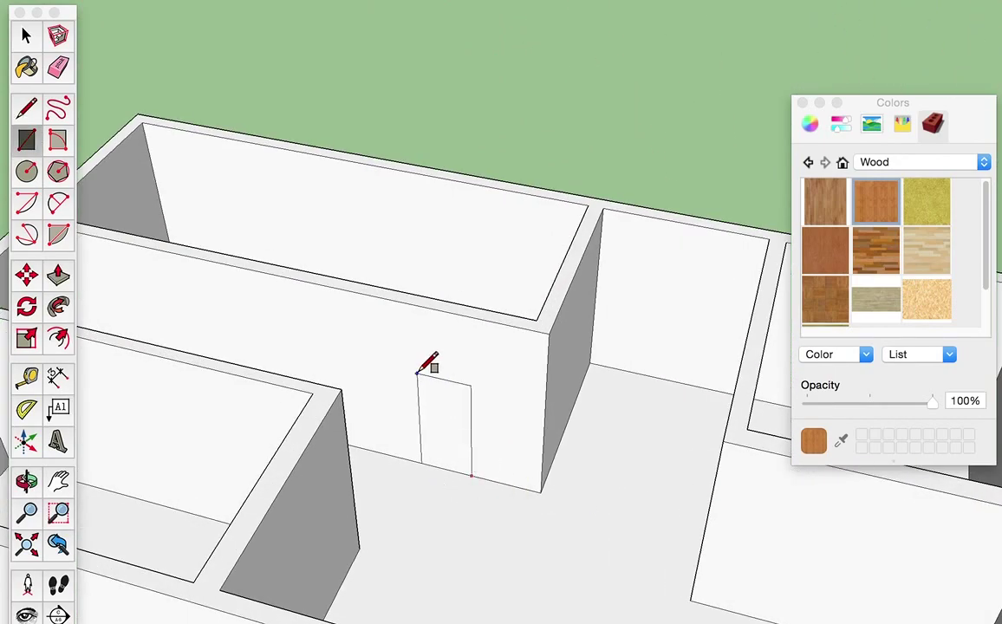
left_click(58, 275)
left_click(441, 400)
mouse_move(440, 400)
middle_mouse_down()
mouse_move(286, 502)
mouse_move(324, 432)
mouse_move(470, 488)
mouse_move(487, 409)
mouse_move(317, 346)
middle_mouse_up()
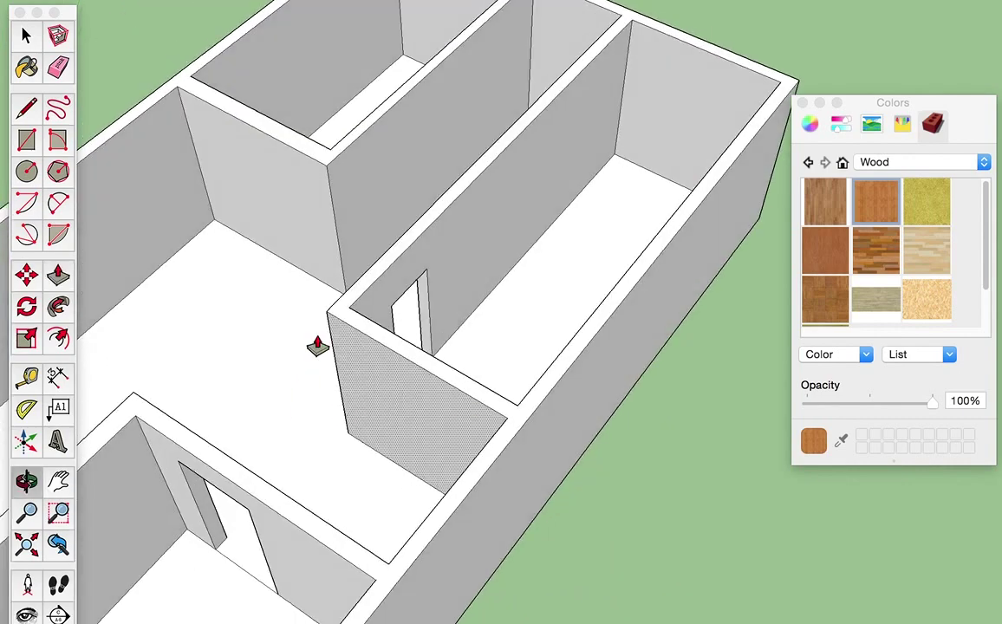
mouse_move(432, 231)
middle_mouse_down()
mouse_move(349, 402)
mouse_move(119, 214)
middle_mouse_up()
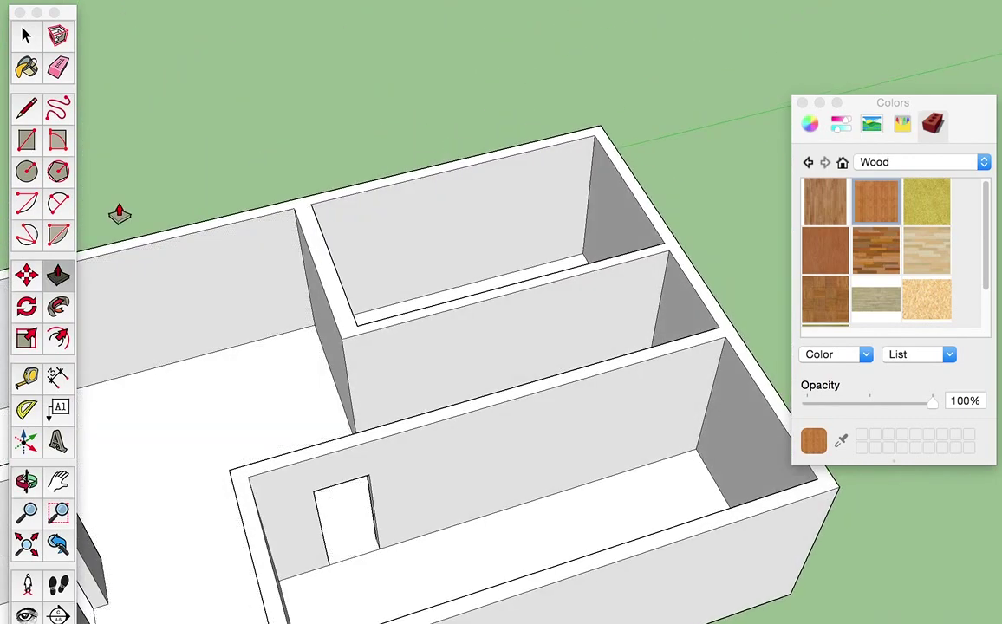
Step: Outline a door on the next interior wall and push it through, then view the whole plan
left_click(30, 147)
middle_click_drag(320, 320, 534, 387)
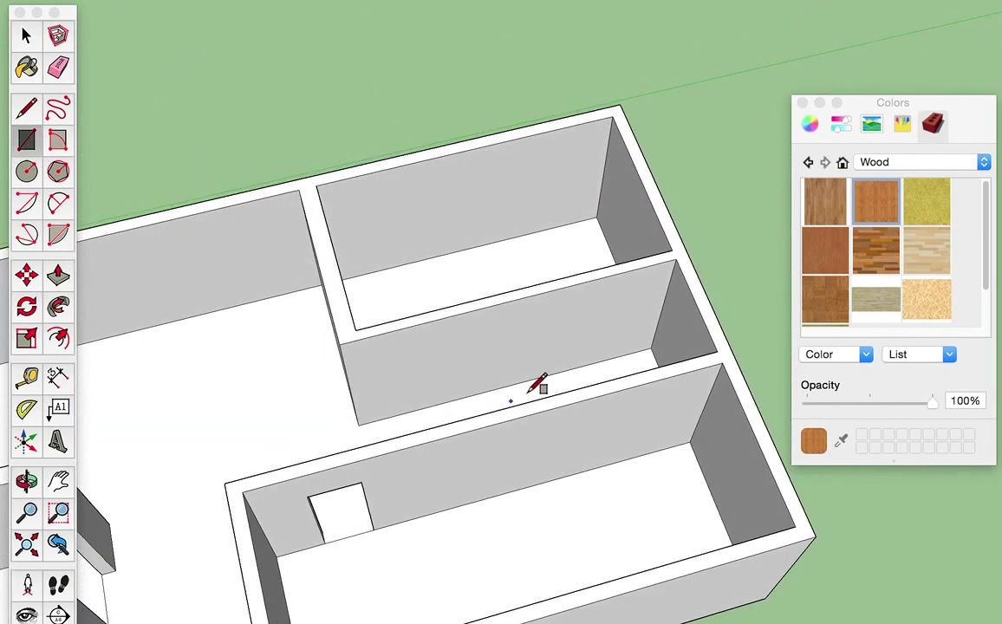
left_click(604, 359)
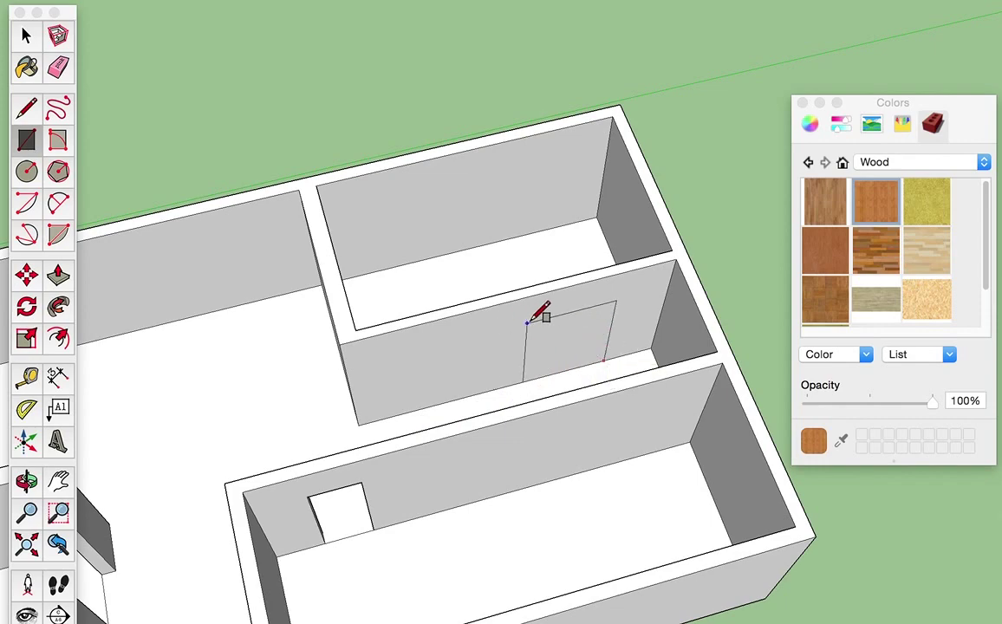
left_click(552, 312)
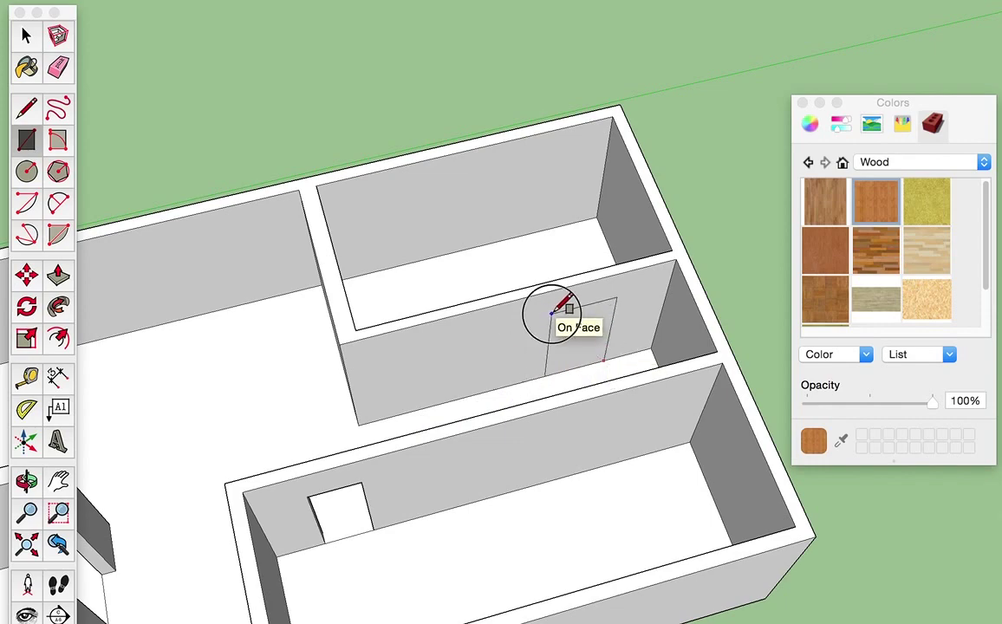
left_click(58, 275)
scroll(577, 394, "up", 3)
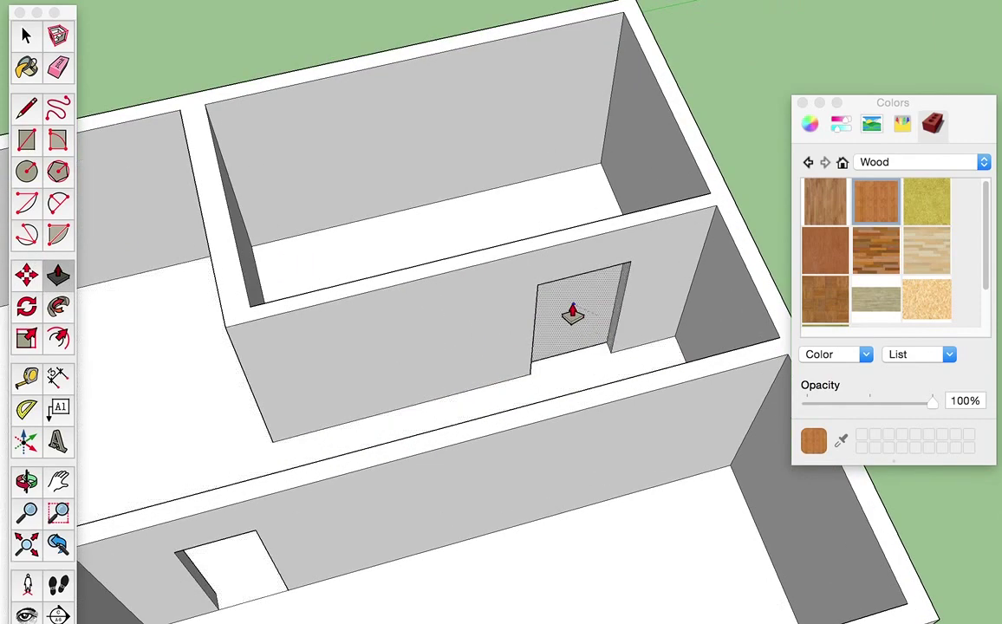
double_click(571, 305)
mouse_move(570, 329)
middle_mouse_down()
mouse_move(362, 416)
mouse_move(299, 421)
mouse_move(608, 363)
middle_mouse_up()
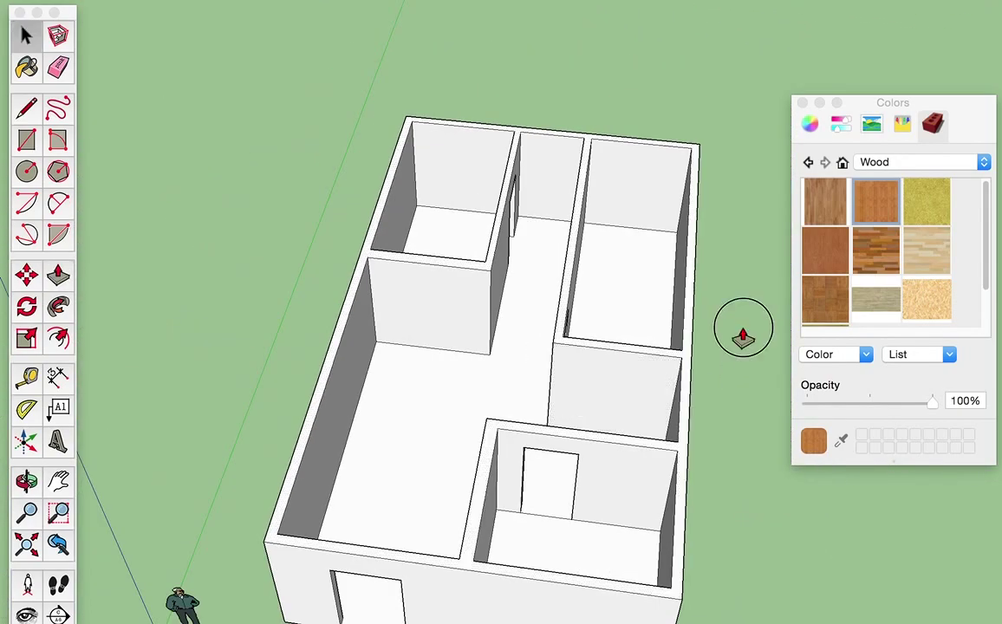
Step: Triple-click to select the entire house and make it one group
mouse_move(742, 331)
middle_mouse_down("shift")
mouse_move(622, 332)
mouse_move(469, 368)
middle_mouse_up("shift")
key("space")
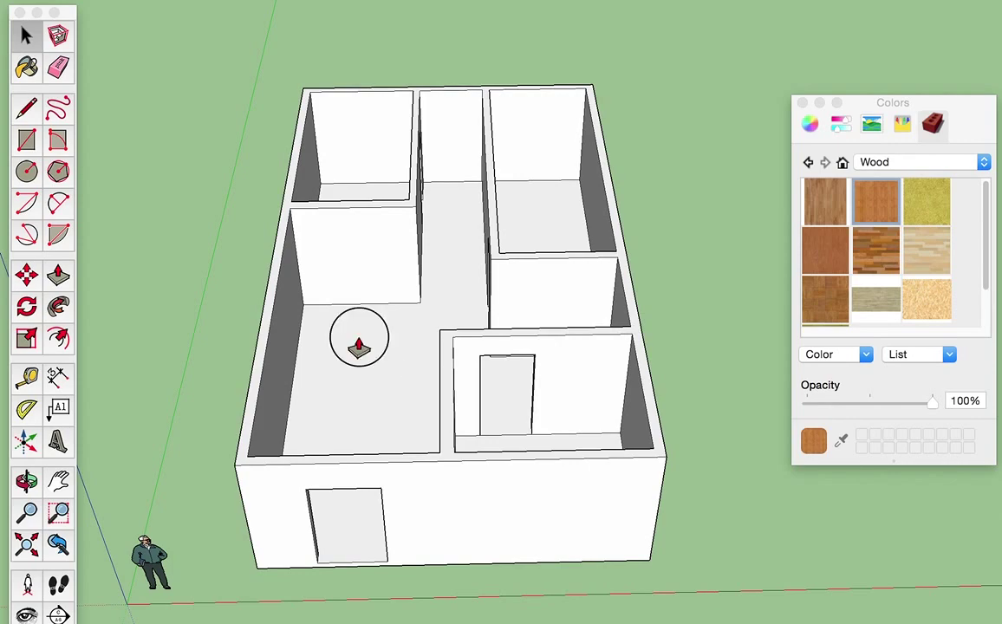
triple_click(359, 347)
right_click(360, 336)
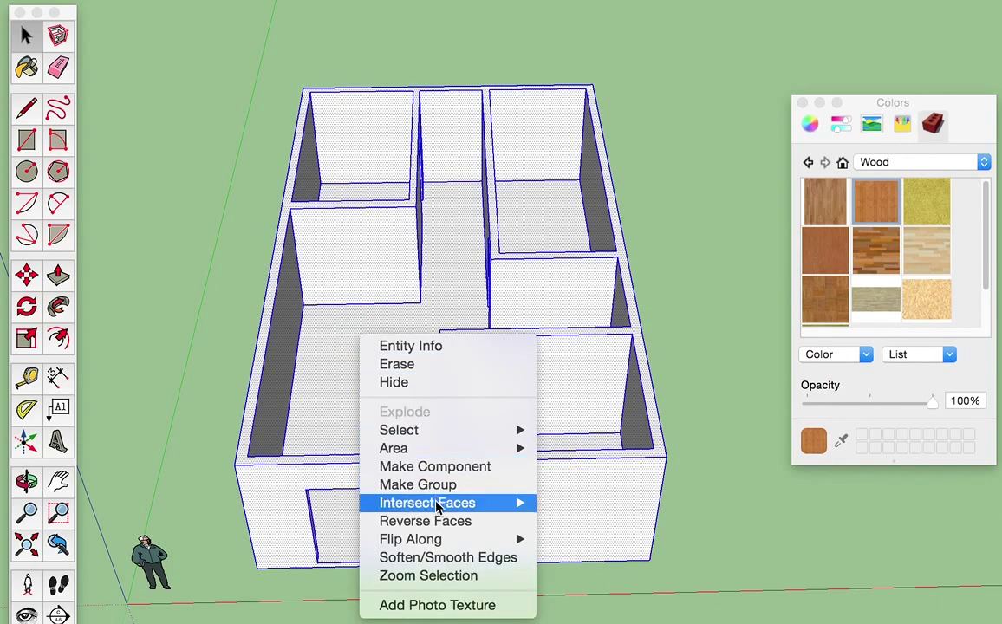
left_click(417, 485)
left_click(670, 217)
middle_click_drag(670, 216, 636, 312)
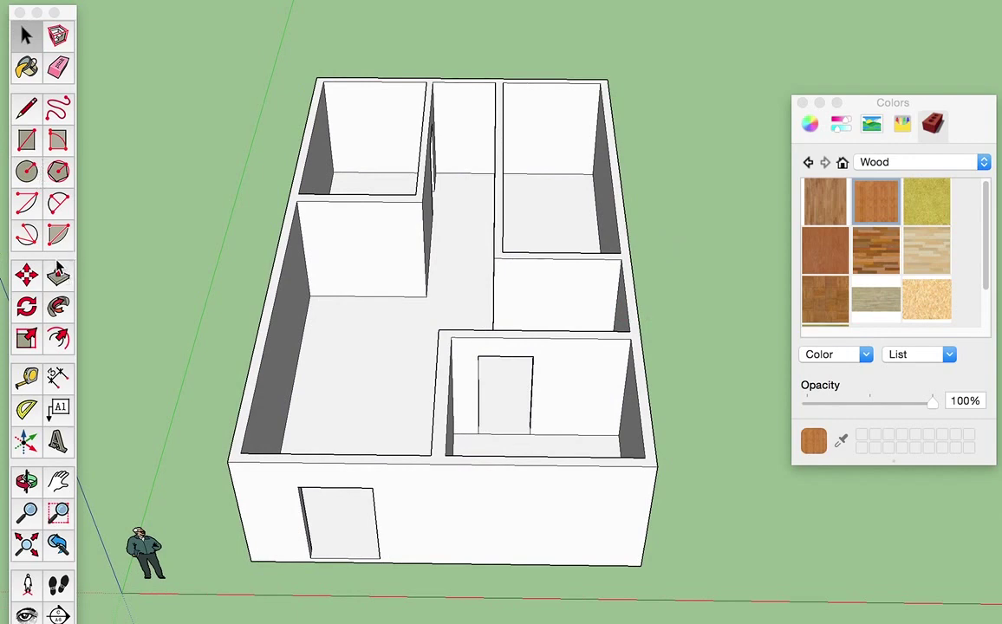
left_click(26, 139)
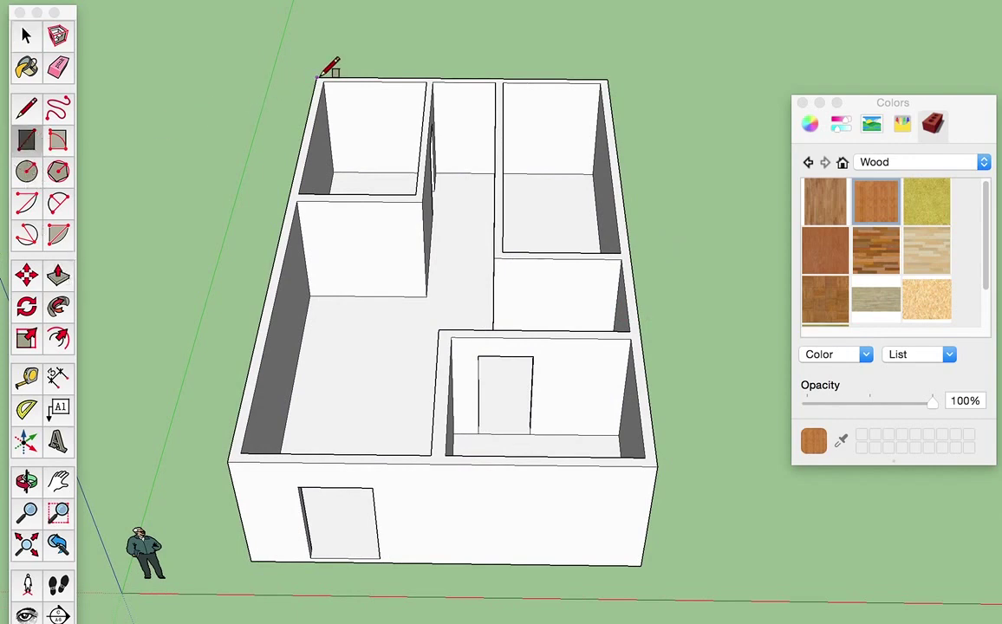
Step: Draw a rectangle over the walls from back-left to front-right corner, then pull it up into a thin slab
left_click(319, 78)
key("Escape")
left_click(656, 462)
mouse_move(514, 343)
middle_mouse_down()
mouse_move(491, 243)
mouse_move(338, 245)
middle_mouse_up()
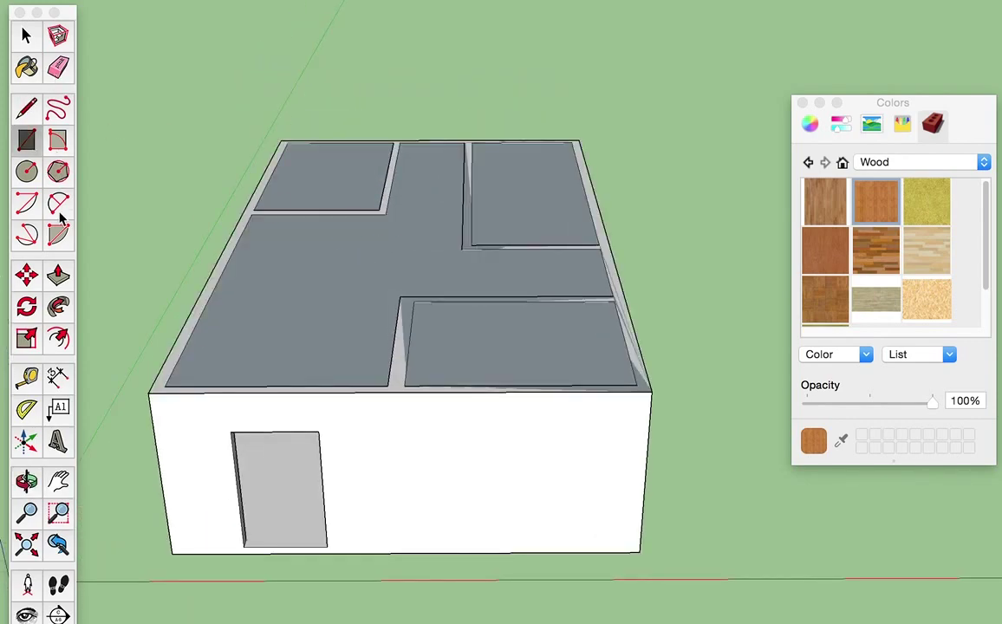
left_click(59, 277)
left_click_drag(291, 374, 291, 362)
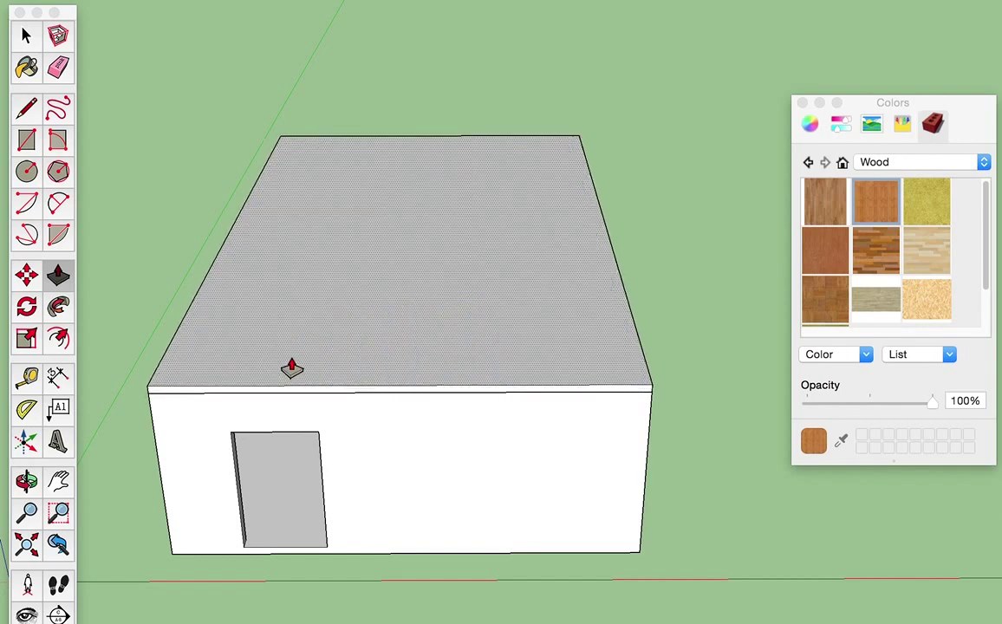
left_click(299, 330)
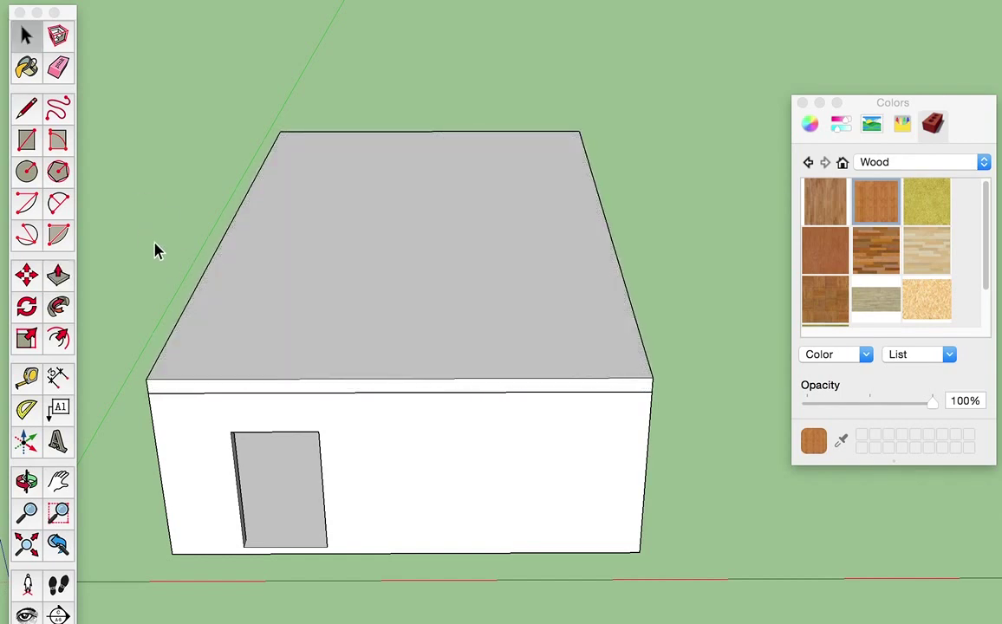
mouse_move(154, 248)
middle_mouse_down()
mouse_move(226, 262)
mouse_move(224, 285)
middle_mouse_up()
key("space")
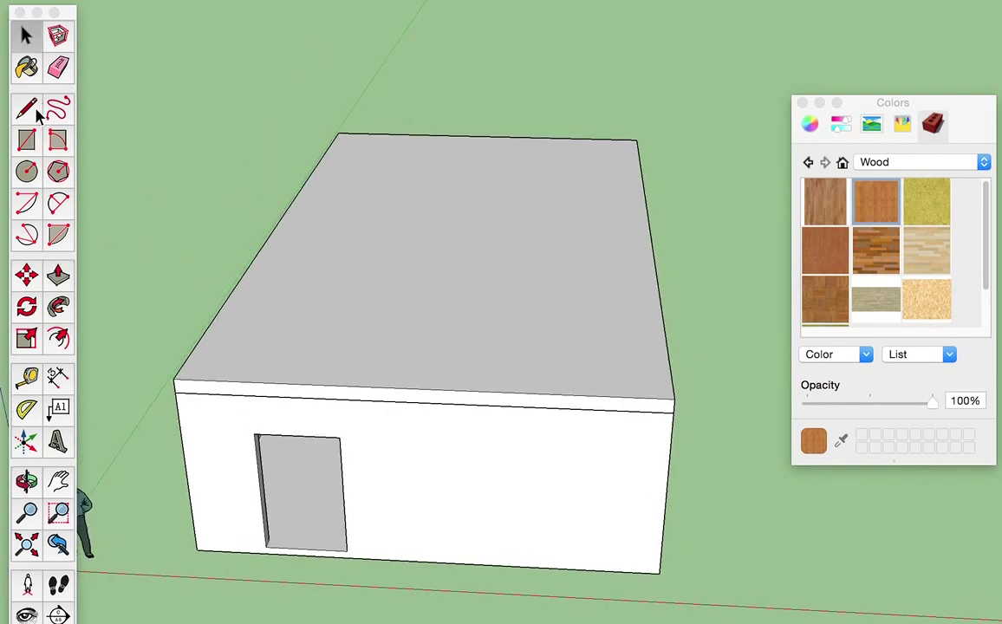
Step: Draw hip lines from the back-left and back-right roof corners to a ridge point
left_click(27, 108)
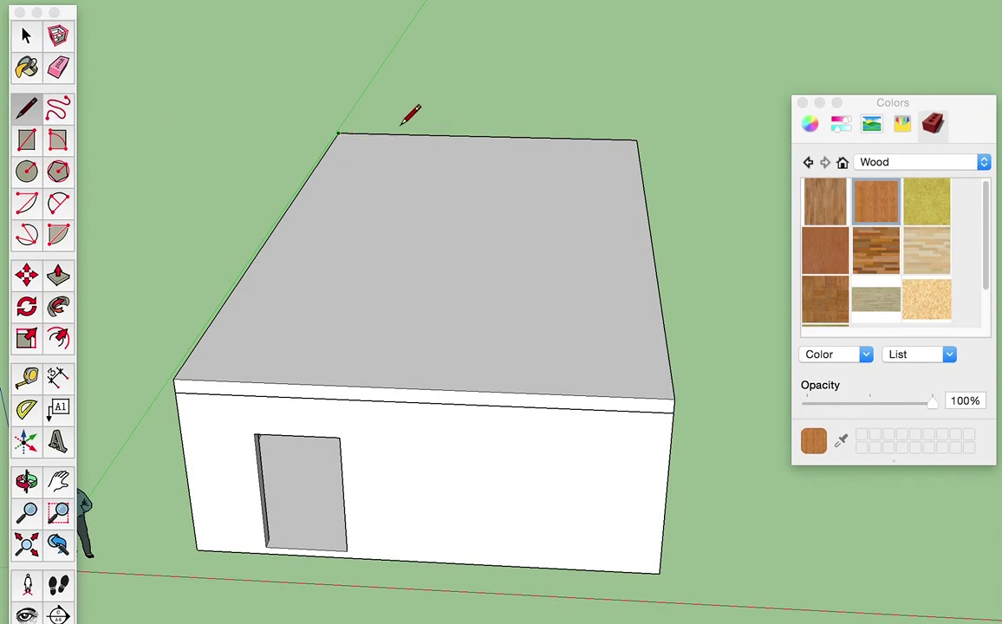
middle_click_drag(409, 112, 392, 253)
left_click(333, 50)
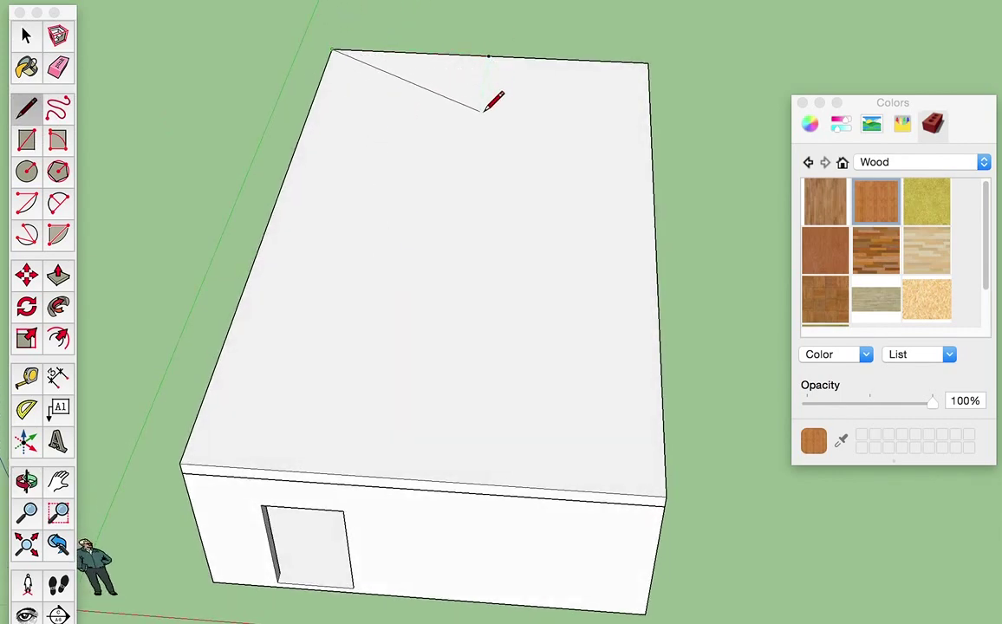
left_click(479, 116)
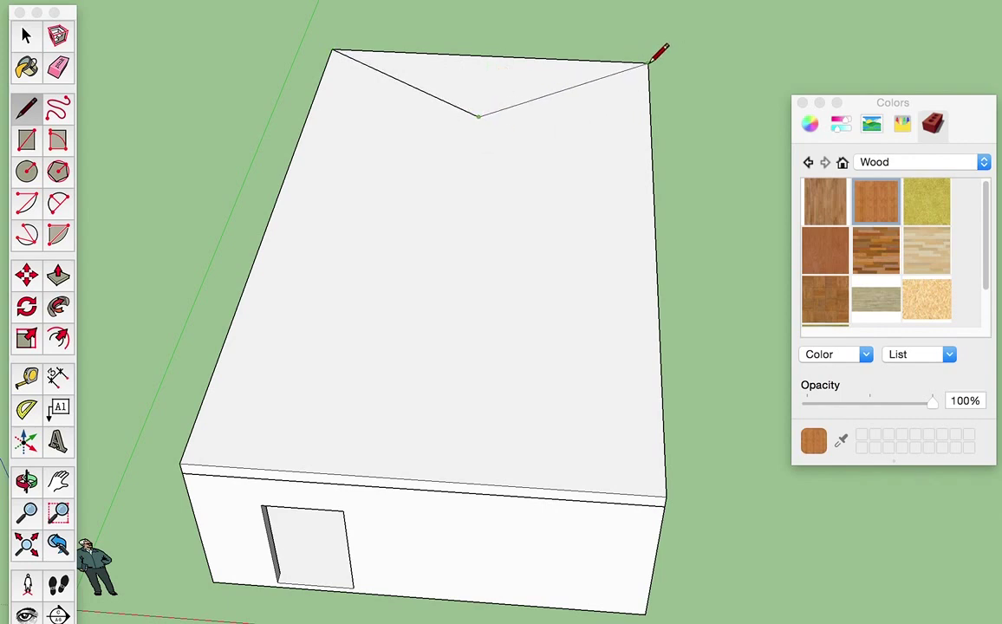
left_click(648, 62)
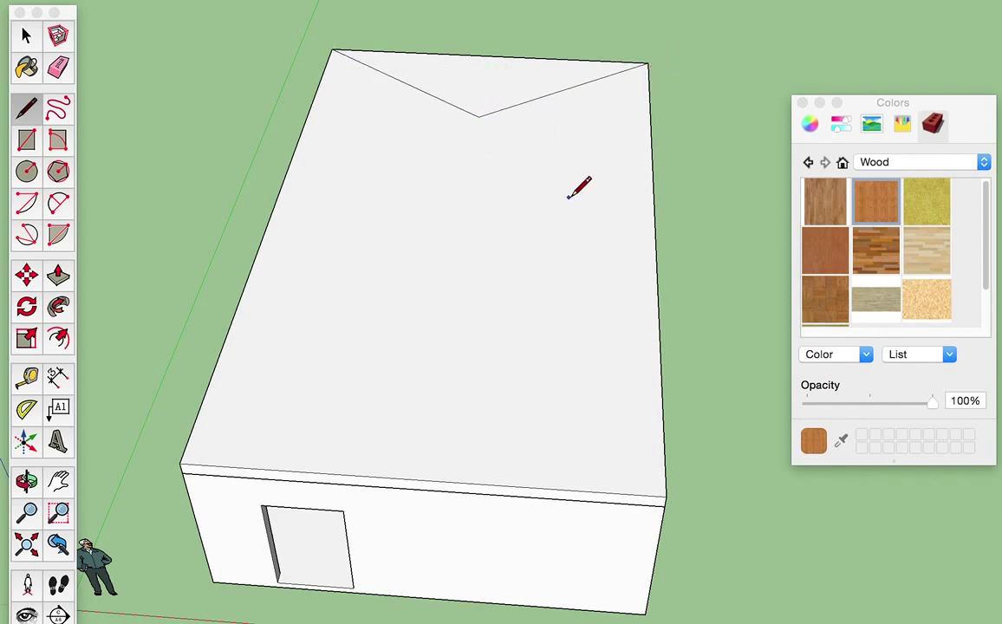
Step: Draw the ridge line and hip lines to the front-left and front-right roof corners
middle_click_drag(568, 197, 544, 94)
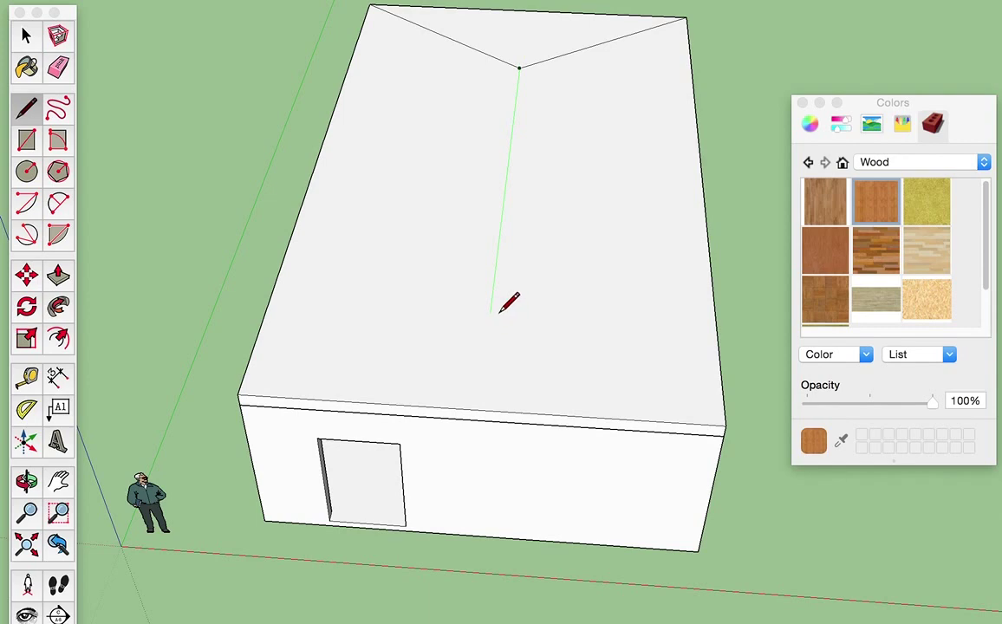
left_click(490, 313)
left_click(246, 393)
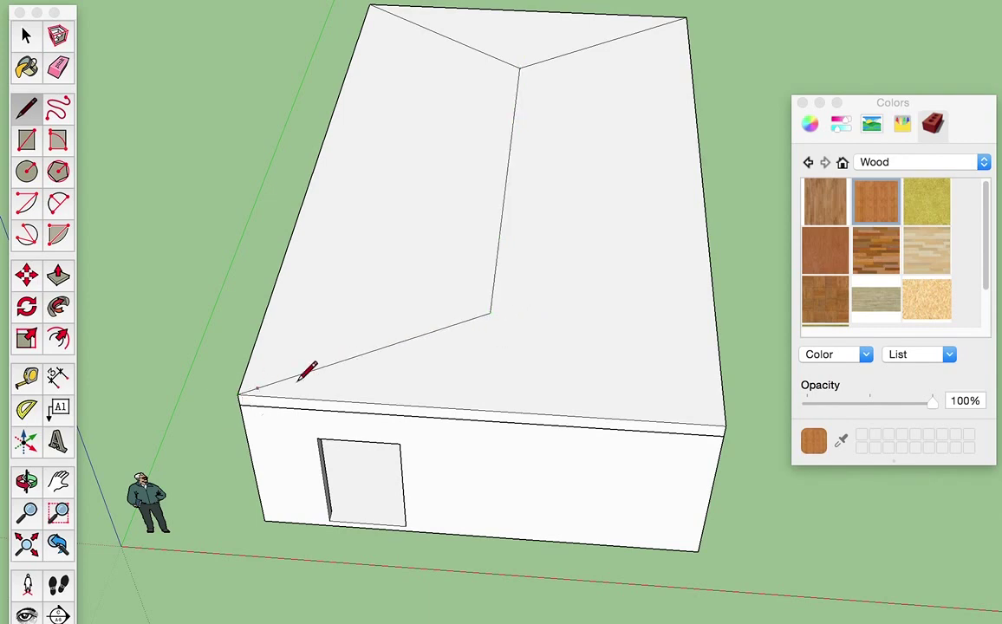
left_click(491, 313)
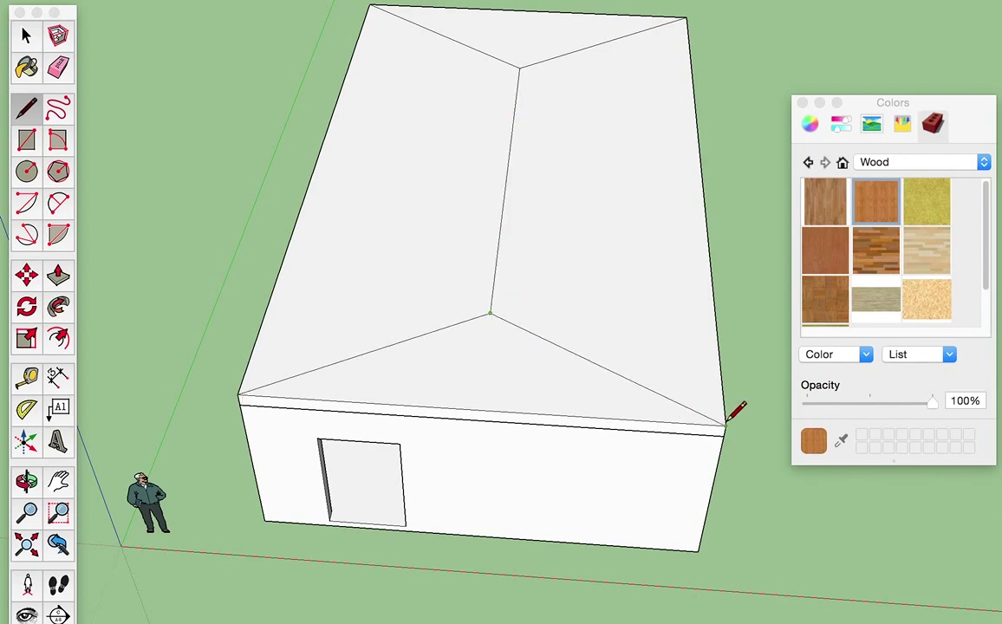
scroll(632, 357, "down", 3)
mouse_move(566, 262)
middle_mouse_down()
mouse_move(525, 327)
mouse_move(416, 201)
middle_mouse_up()
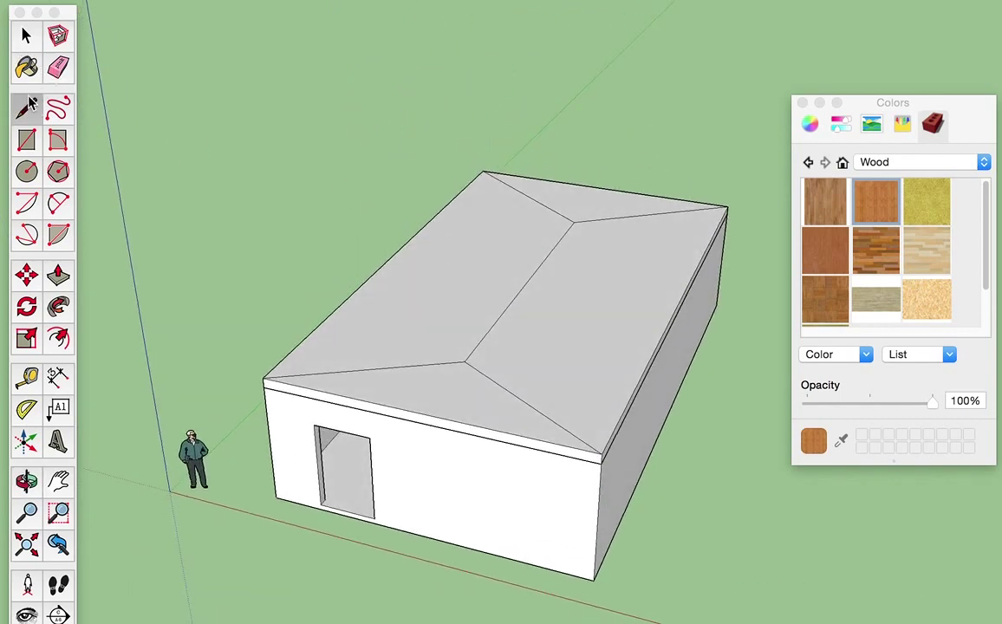
Step: Select the central ridge edge of the roof
left_click(27, 33)
left_click(528, 302)
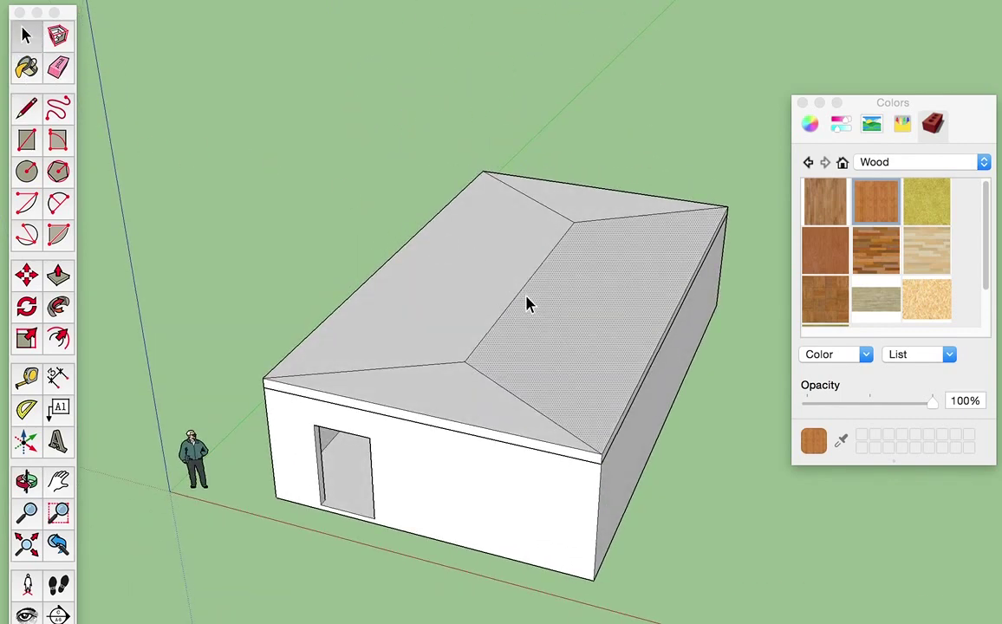
left_click(518, 298)
middle_click_drag(521, 286, 234, 258)
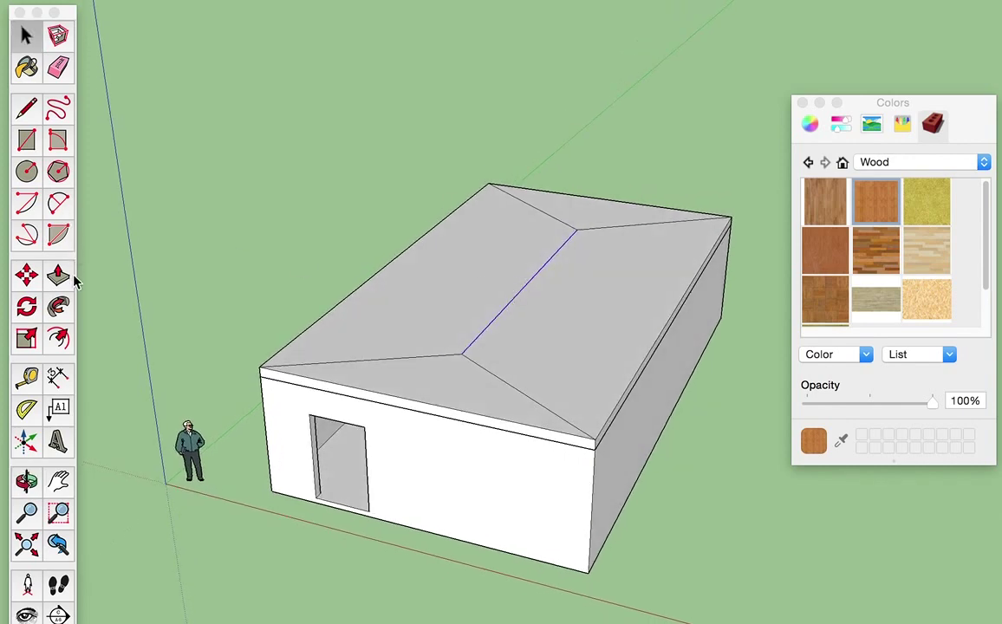
Step: Lift the selected ridge edge straight up along the blue axis to pitch the four roof faces
left_click(27, 275)
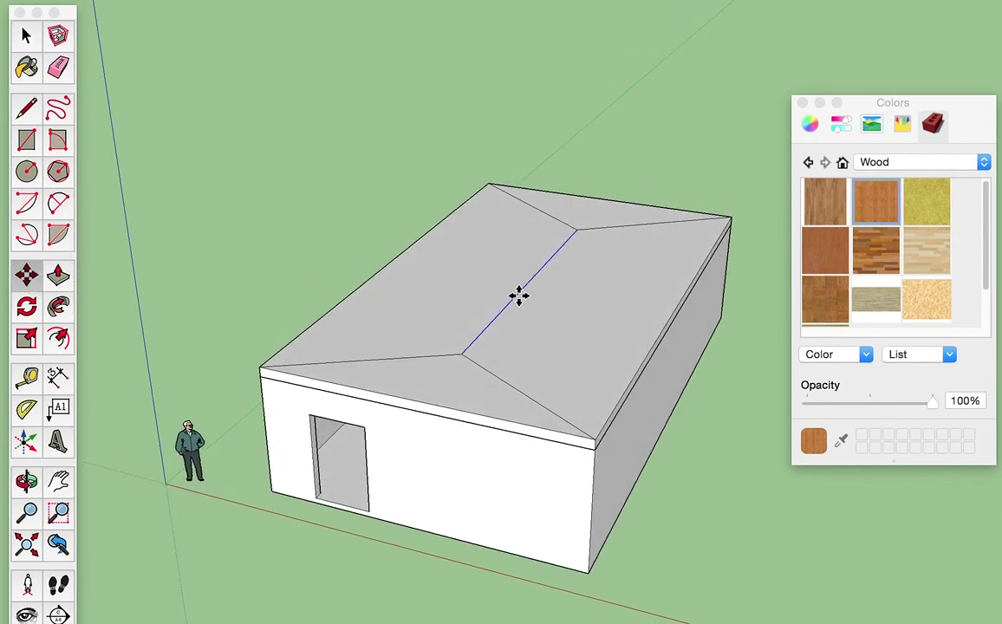
left_click(518, 295)
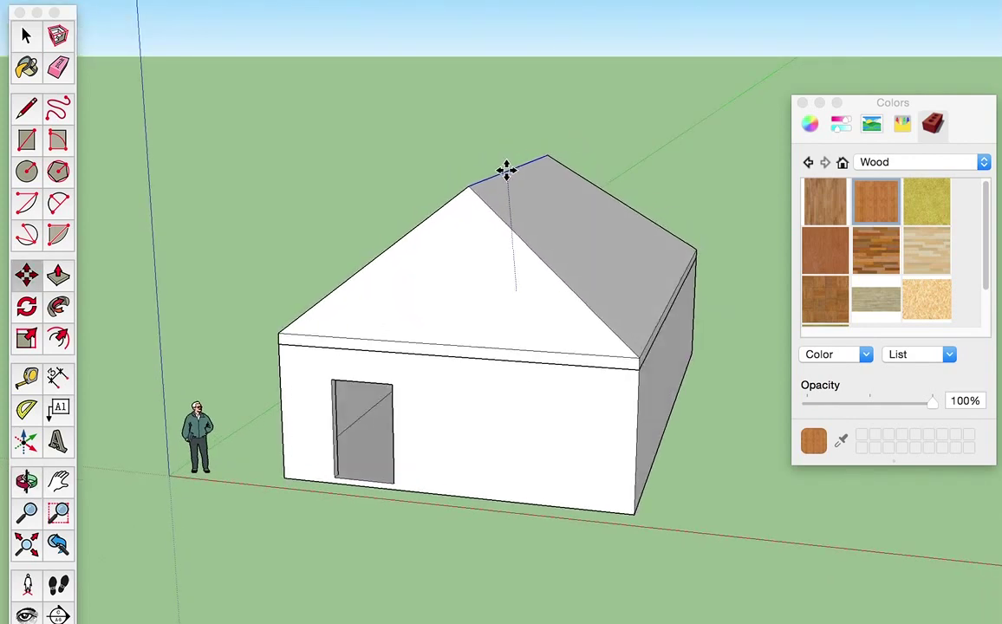
left_click(518, 154)
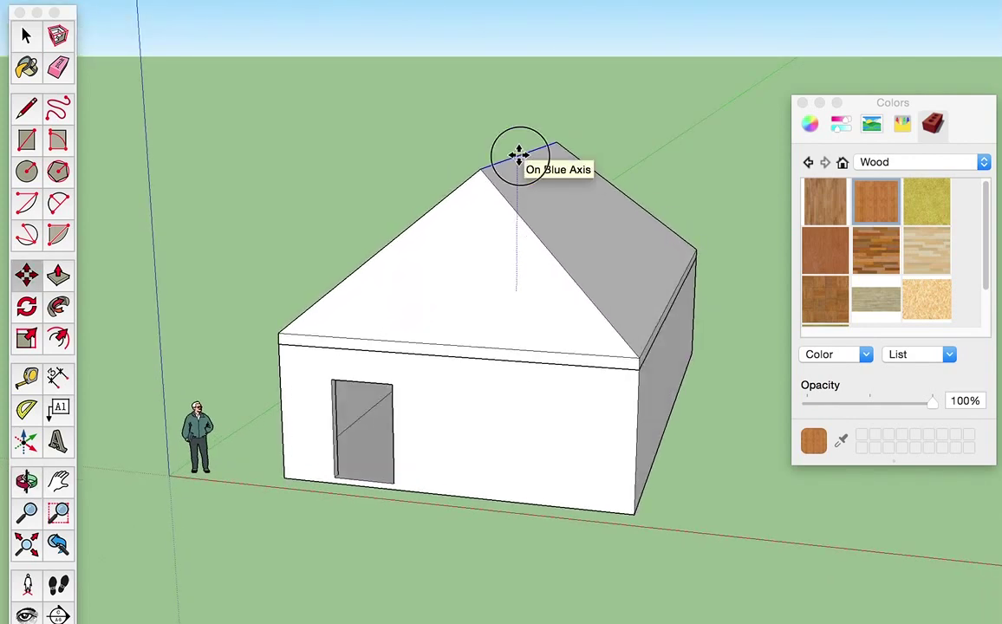
key("space")
mouse_move(648, 176)
middle_mouse_down()
mouse_move(435, 231)
mouse_move(267, 223)
mouse_move(340, 242)
mouse_move(633, 230)
mouse_move(644, 259)
middle_mouse_up()
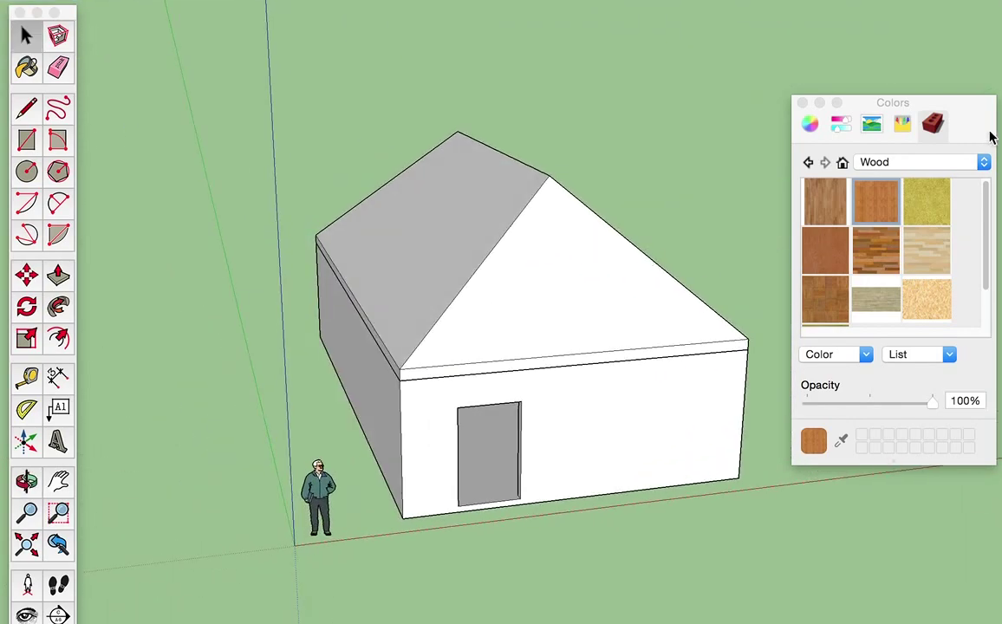
left_click(983, 162)
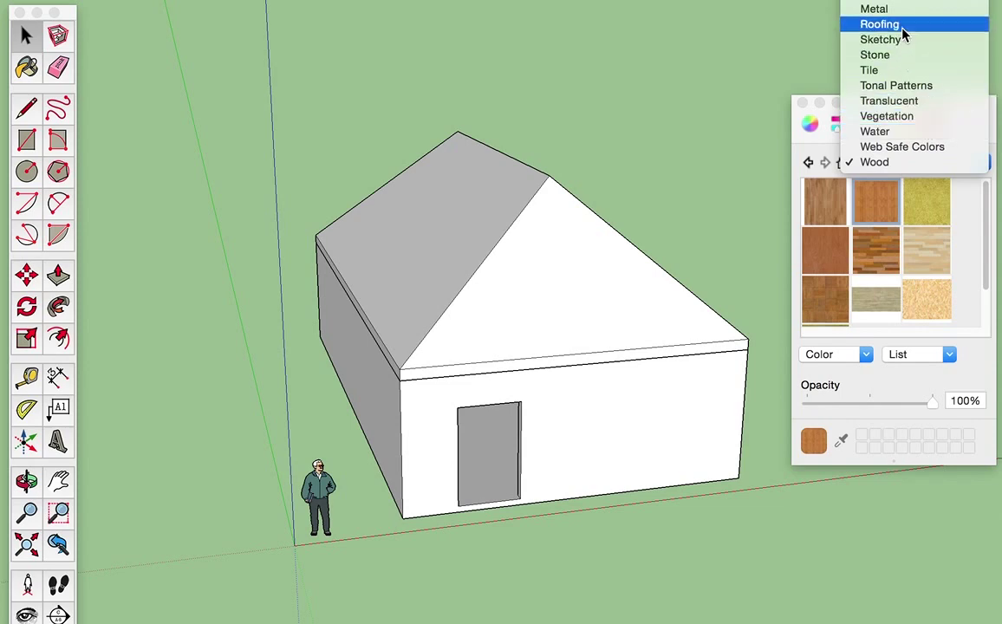
Step: Paint all four hip roof faces with the dark shingle material from the Roofing collection
left_click(902, 33)
left_click(936, 215)
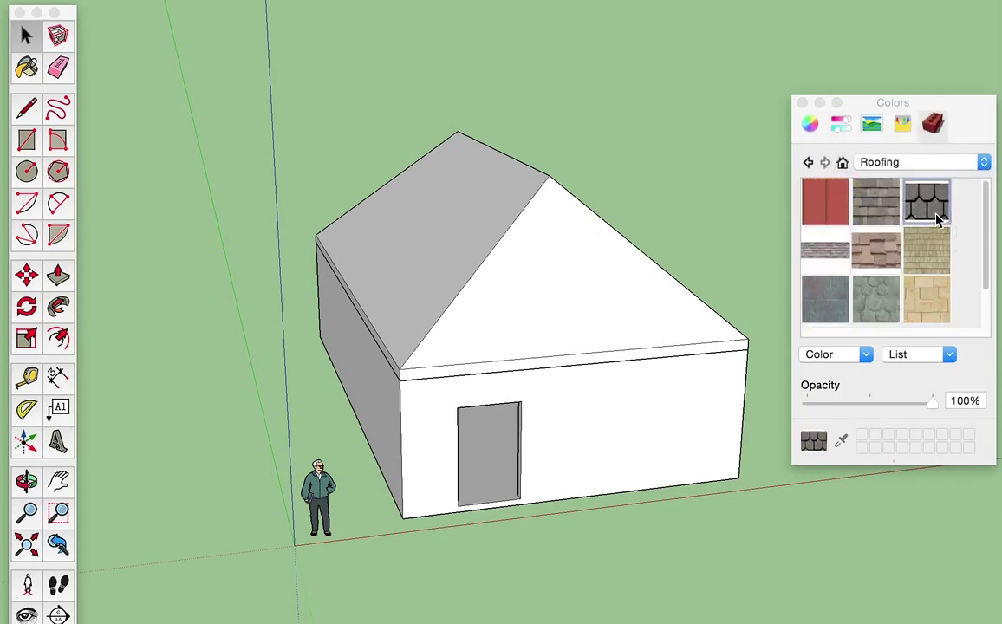
left_click(567, 251)
left_click(437, 220)
mouse_move(693, 284)
middle_mouse_down()
mouse_move(141, 232)
mouse_move(386, 257)
middle_mouse_up()
left_click(390, 256)
mouse_move(555, 269)
middle_mouse_down()
mouse_move(324, 306)
mouse_move(639, 322)
mouse_move(470, 342)
mouse_move(620, 369)
mouse_move(503, 338)
mouse_move(615, 321)
middle_mouse_up()
left_click(640, 322)
mouse_move(419, 243)
middle_mouse_down()
mouse_move(376, 280)
mouse_move(716, 313)
mouse_move(483, 259)
mouse_move(538, 408)
mouse_move(610, 349)
mouse_move(585, 340)
mouse_move(416, 344)
mouse_move(411, 404)
mouse_move(393, 409)
mouse_move(436, 365)
mouse_move(442, 425)
mouse_move(742, 320)
middle_mouse_up()
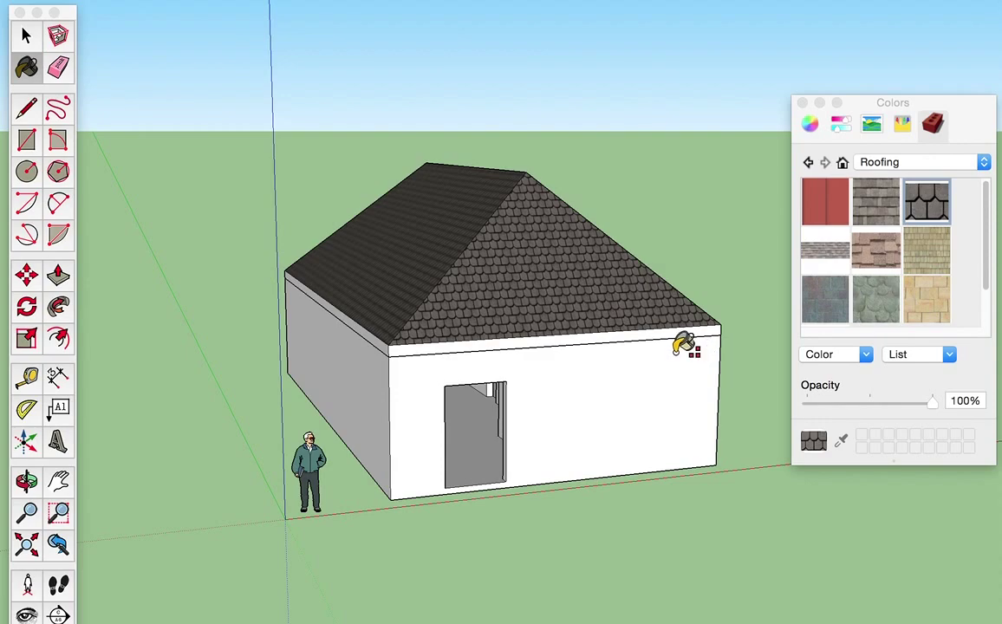
mouse_move(684, 345)
middle_mouse_down()
mouse_move(624, 315)
mouse_move(492, 331)
middle_mouse_up()
Step: Pick up the walled house group with Move, undoing one trial placement, to carry it right
key("space")
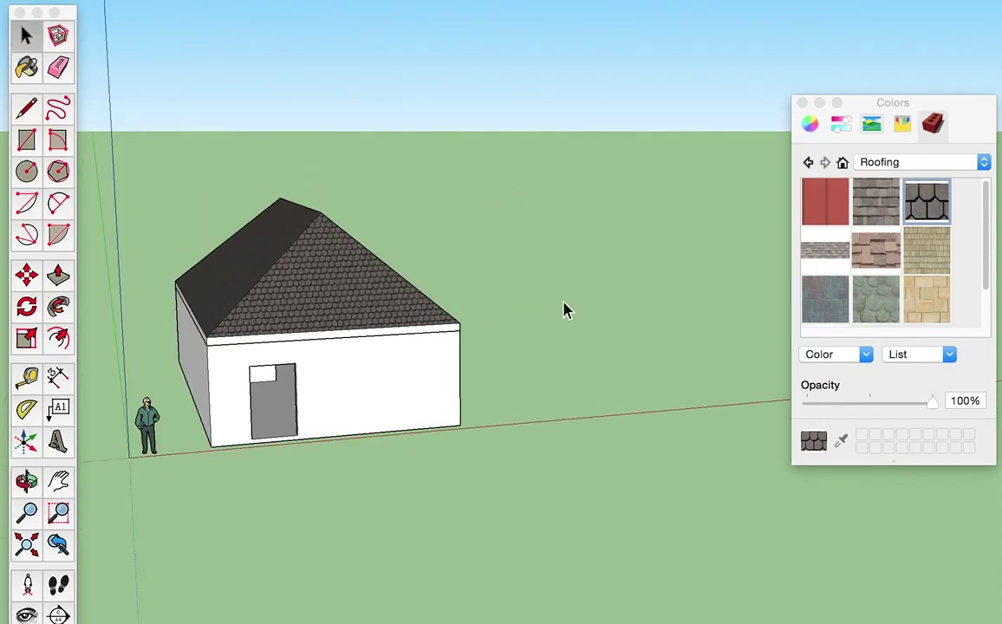
mouse_move(563, 310)
middle_mouse_down()
mouse_move(520, 320)
mouse_move(456, 400)
mouse_move(314, 396)
middle_mouse_up()
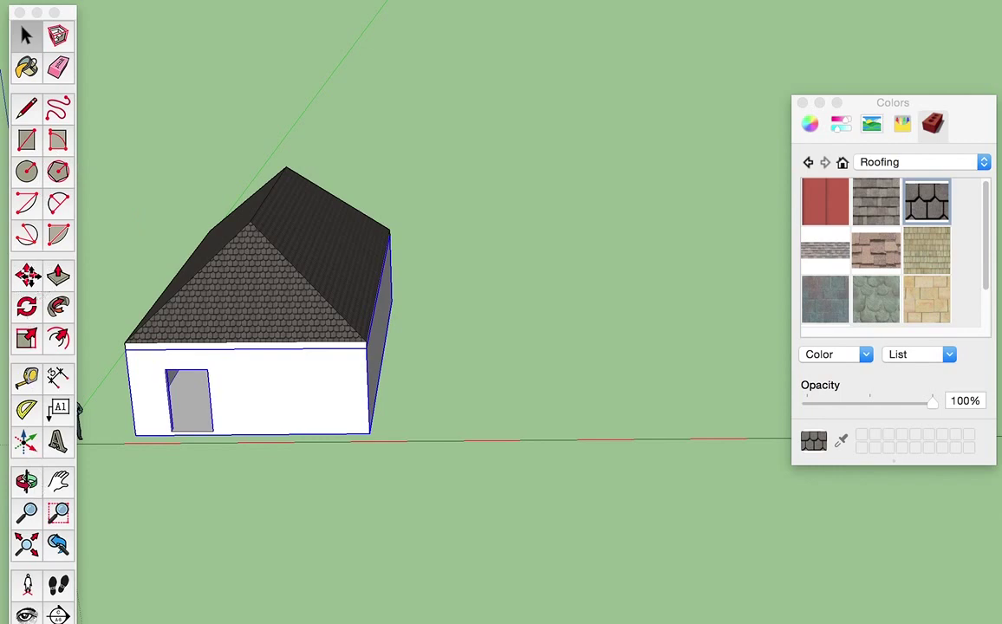
key("m")
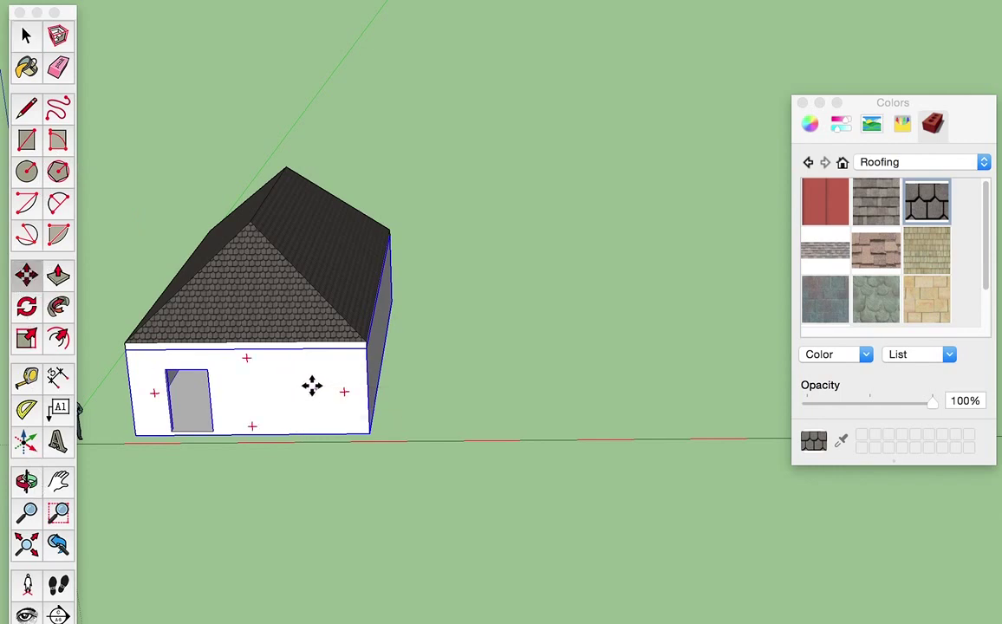
right_click(286, 377)
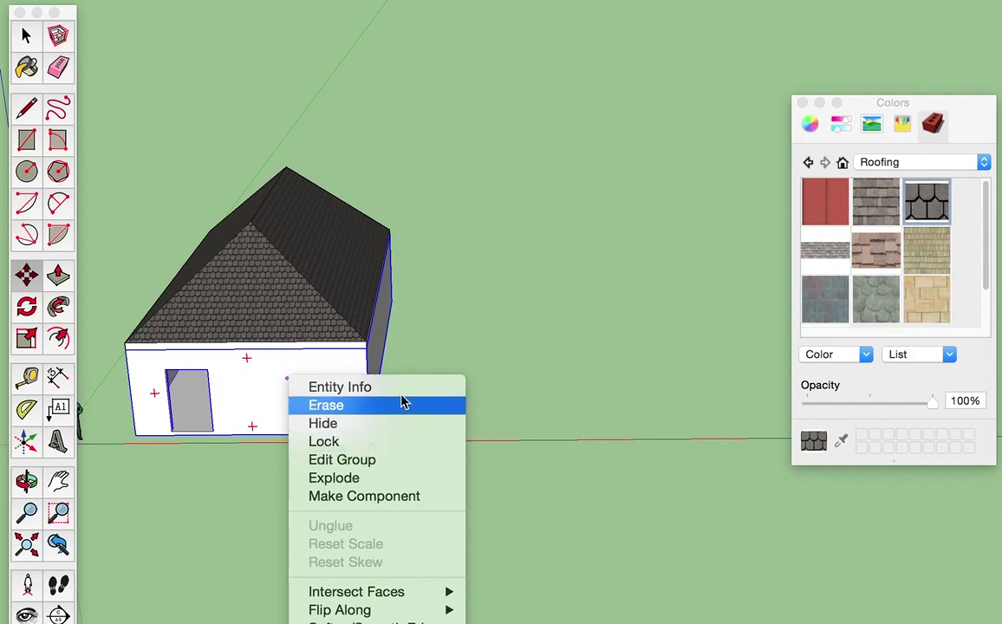
left_click(459, 338)
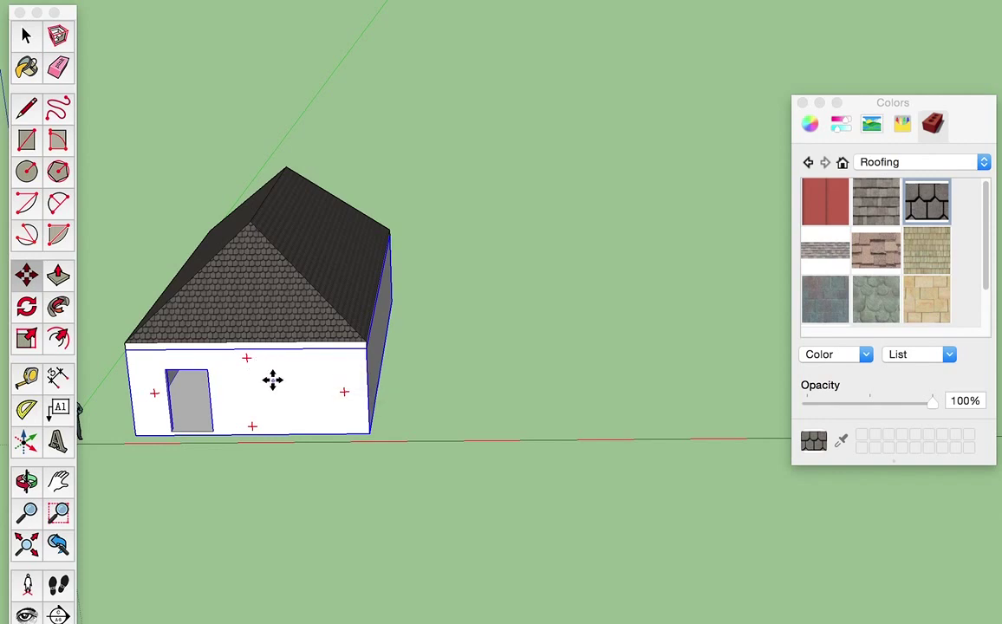
key("space")
key("m")
left_click(235, 367)
left_click(487, 370)
key("super+z")
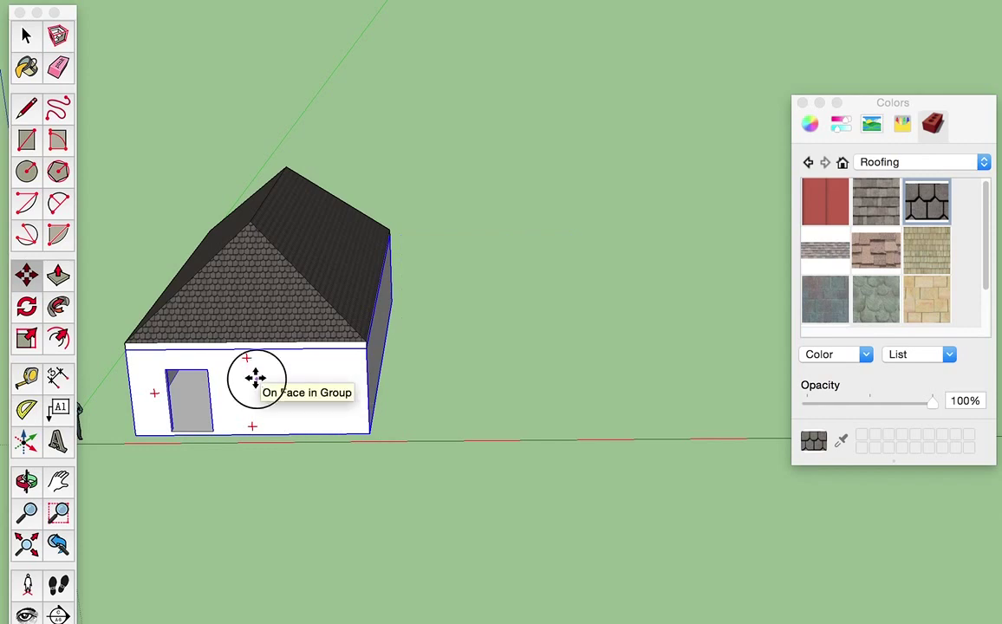
left_click(255, 377)
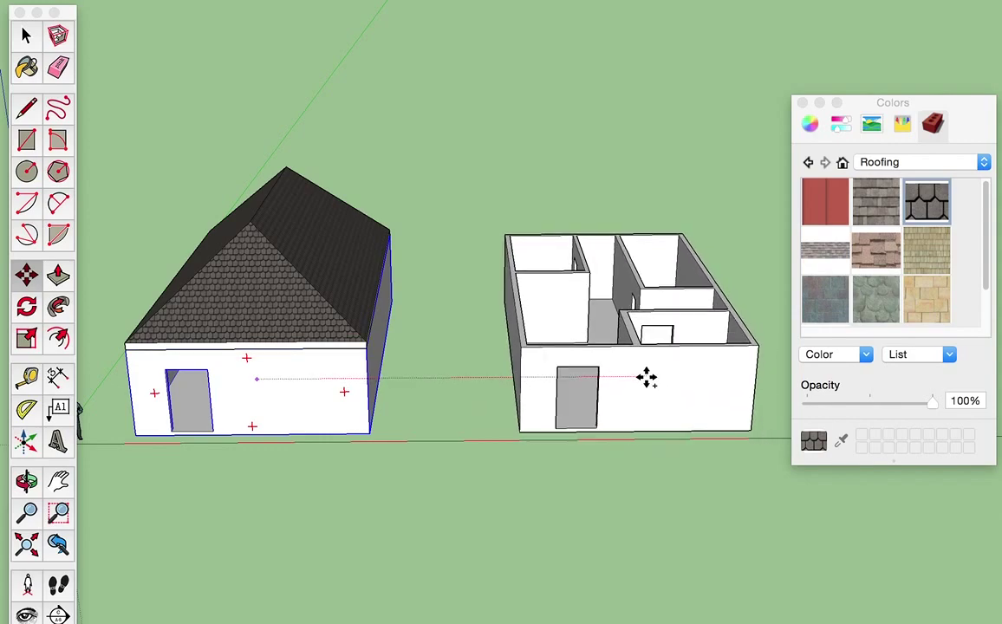
Step: Drop the walled house to the right of the roofed house and centre the view on it
left_click(646, 378)
key("space")
middle_click_drag(654, 494, 454, 481, "shift")
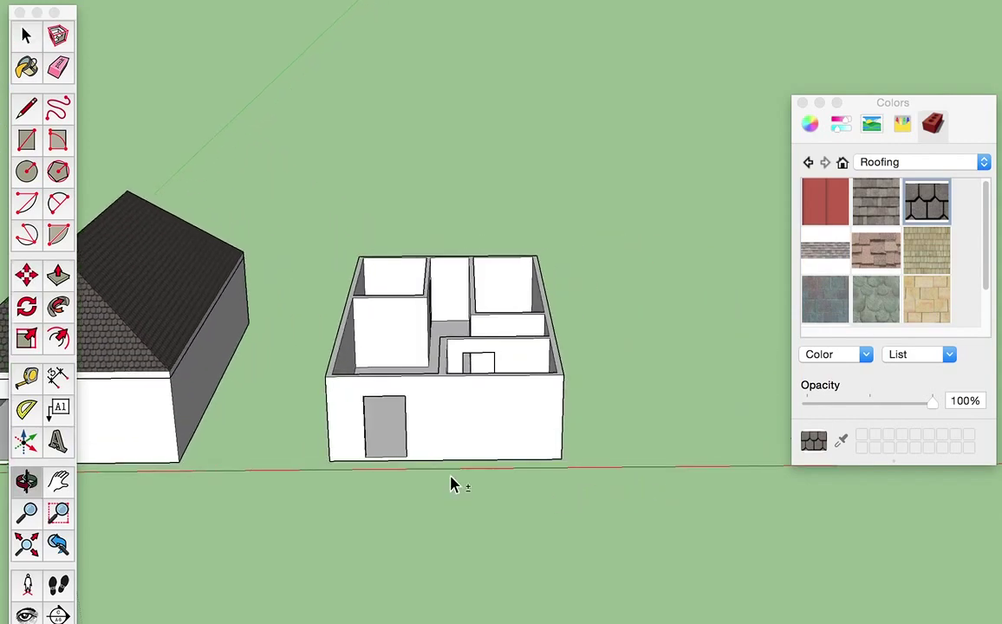
scroll(490, 388, "up", 3)
middle_click_drag(496, 247, 475, 392)
Step: Draw a rectangle across the whole top of the right house's walls
key("r")
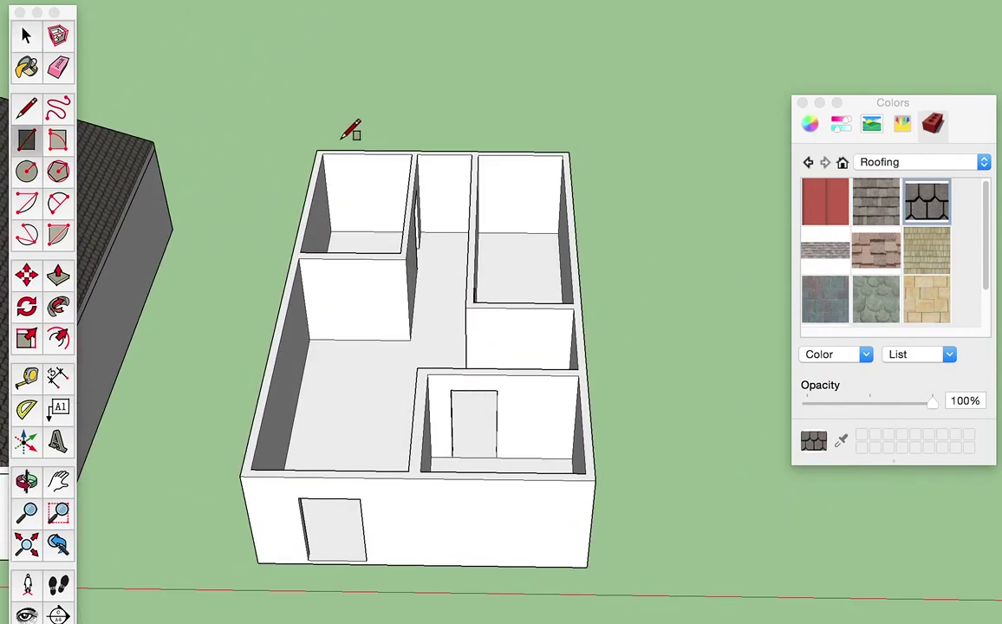
key("space")
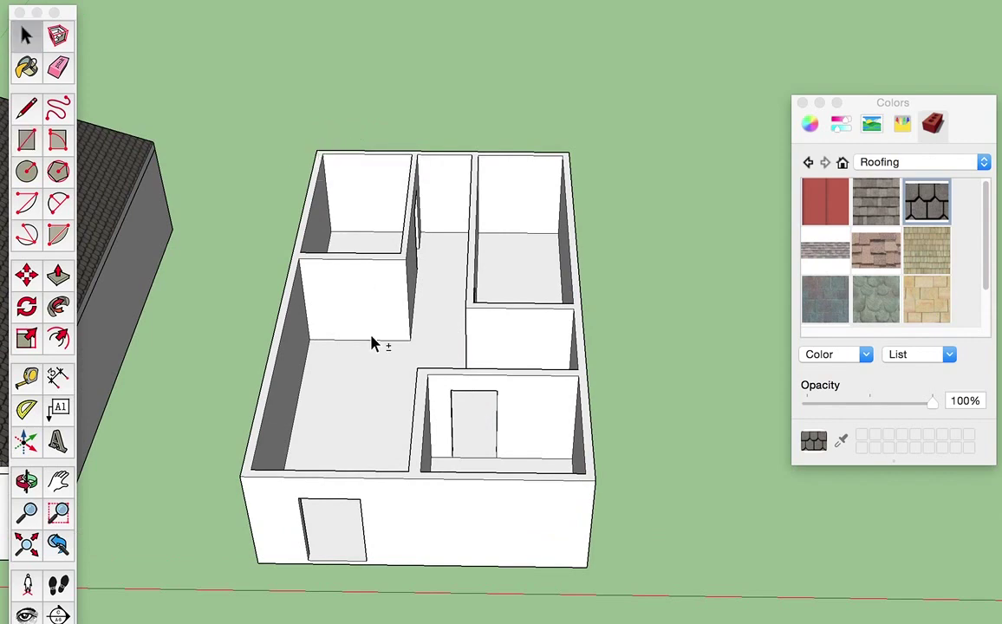
middle_click_drag(374, 342, 385, 277, "shift")
key("r")
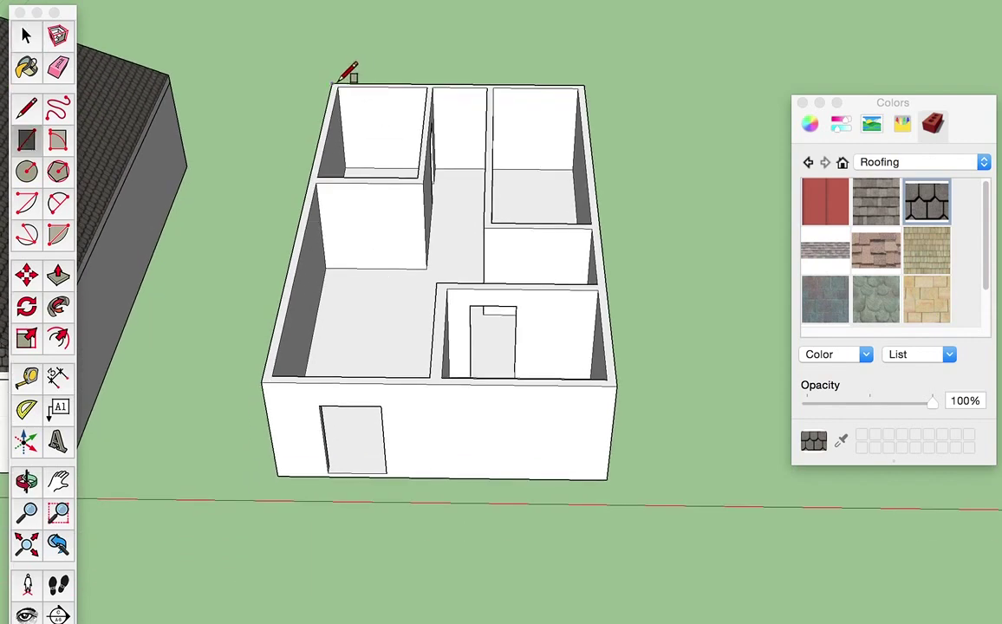
left_click(331, 84)
left_click(607, 380)
middle_click_drag(405, 357, 472, 320, "shift")
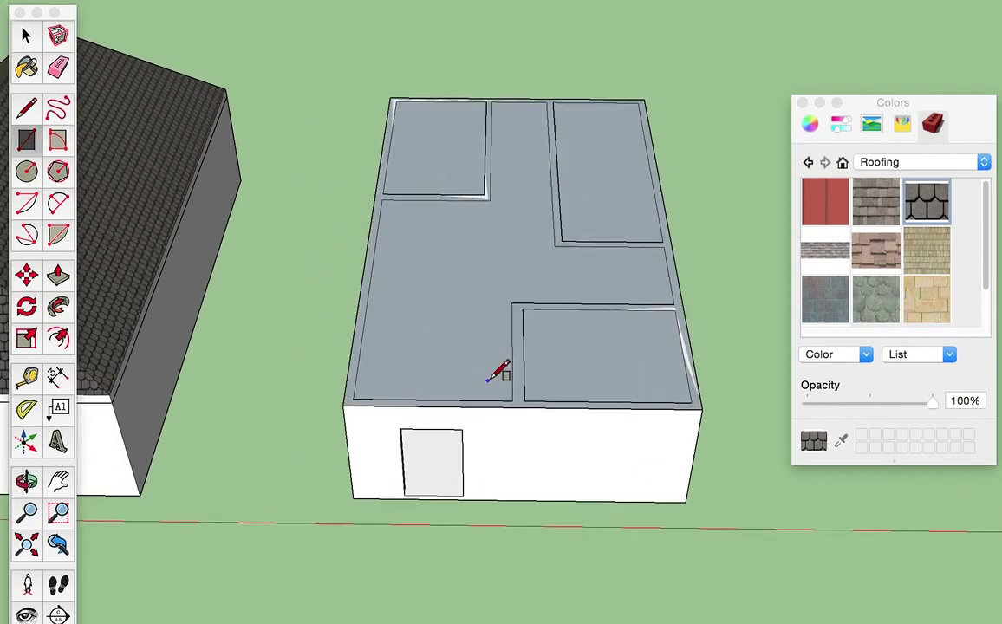
Step: Push/Pull the top face up slightly into a thin roof slab
key("space")
key("p")
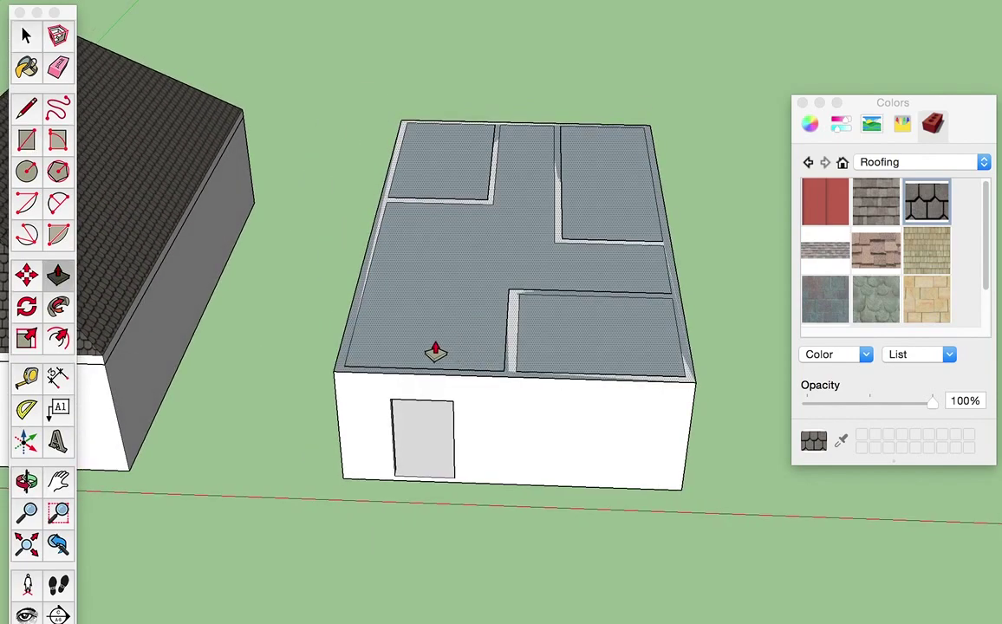
left_click(435, 343)
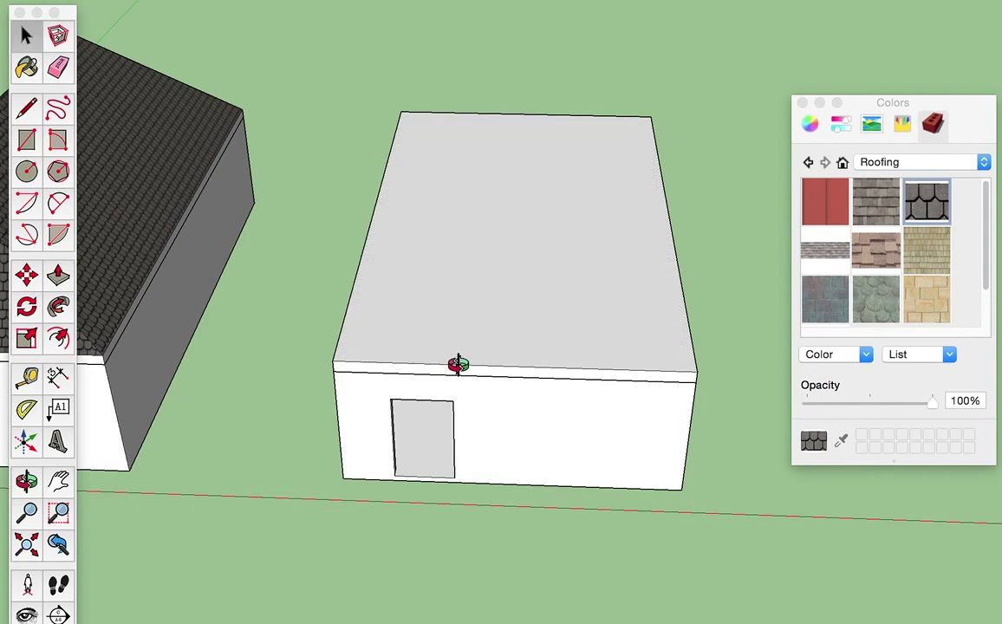
middle_click_drag(448, 364, 438, 353)
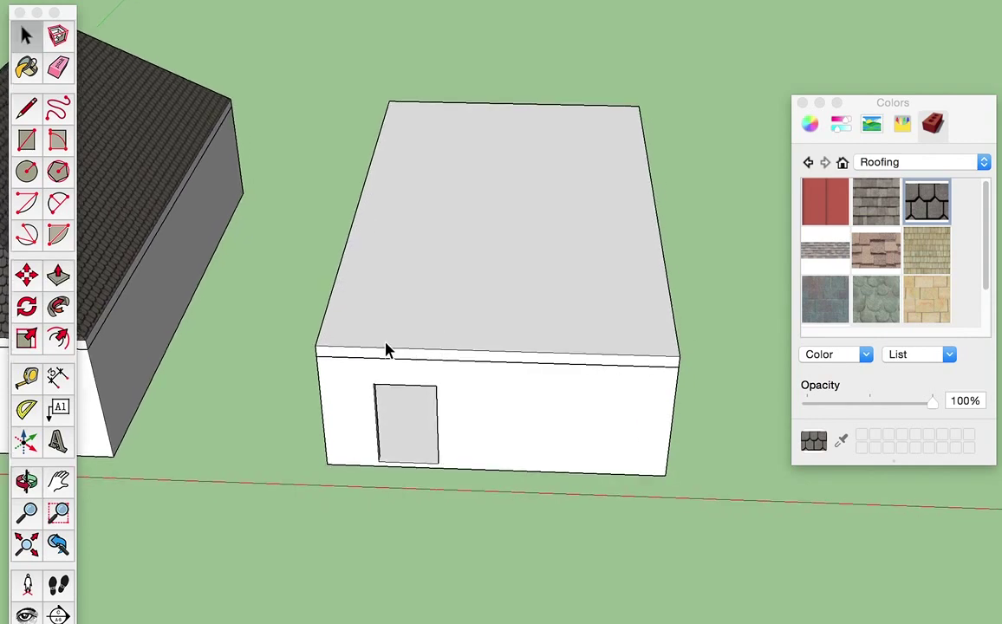
key("l")
mouse_move(328, 328)
middle_mouse_down()
mouse_move(398, 266)
mouse_move(519, 230)
middle_mouse_up()
Step: Draw a vertical peak edge on the roof's front edge and two triangular gable faces
left_click(494, 264)
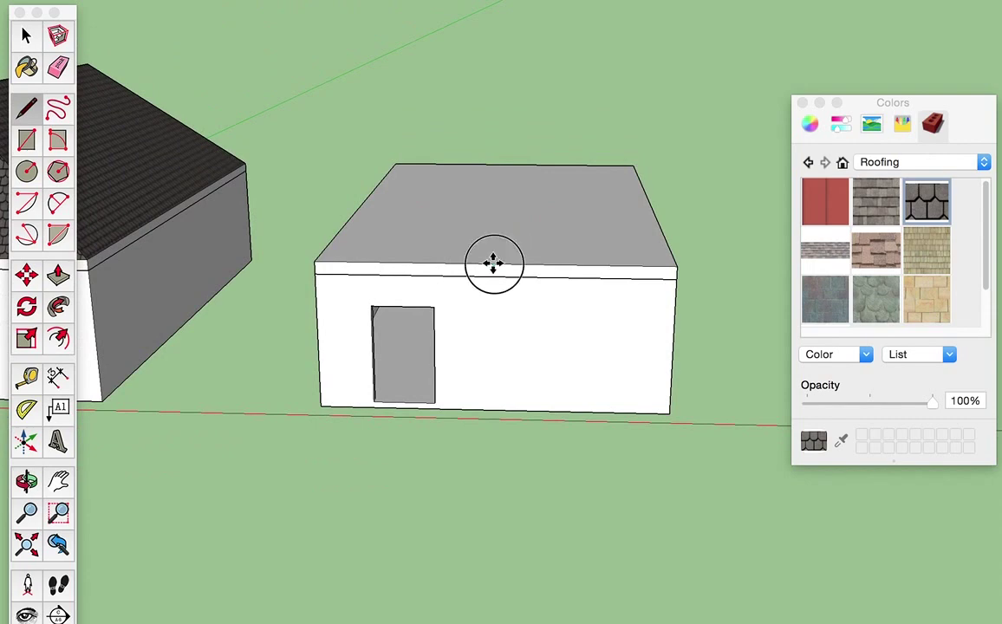
left_click(494, 113)
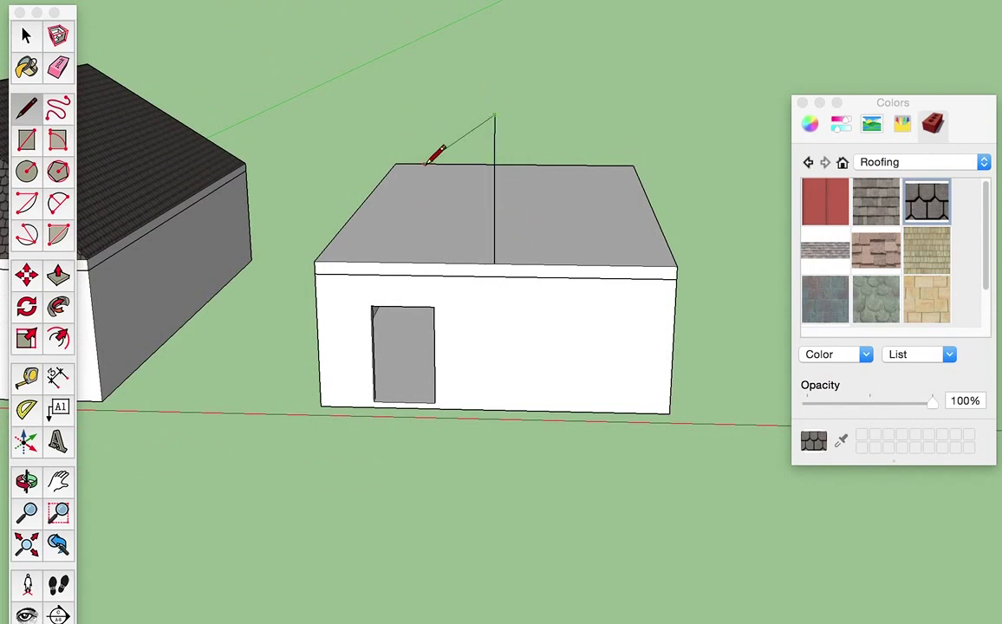
left_click(316, 259)
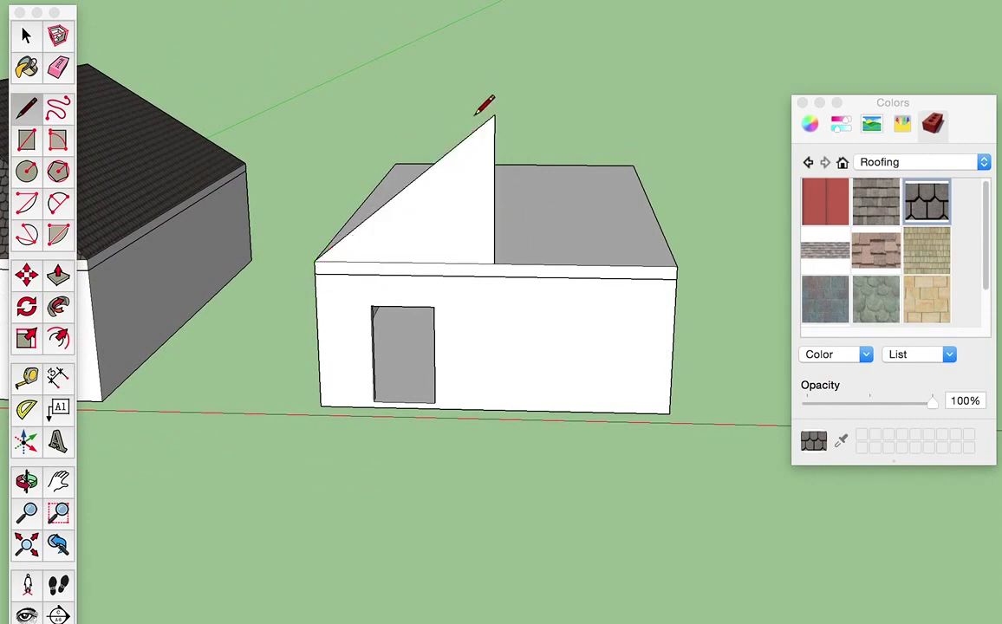
left_click(494, 114)
left_click(676, 265)
mouse_move(646, 274)
middle_mouse_down()
mouse_move(636, 404)
mouse_move(307, 384)
middle_mouse_up()
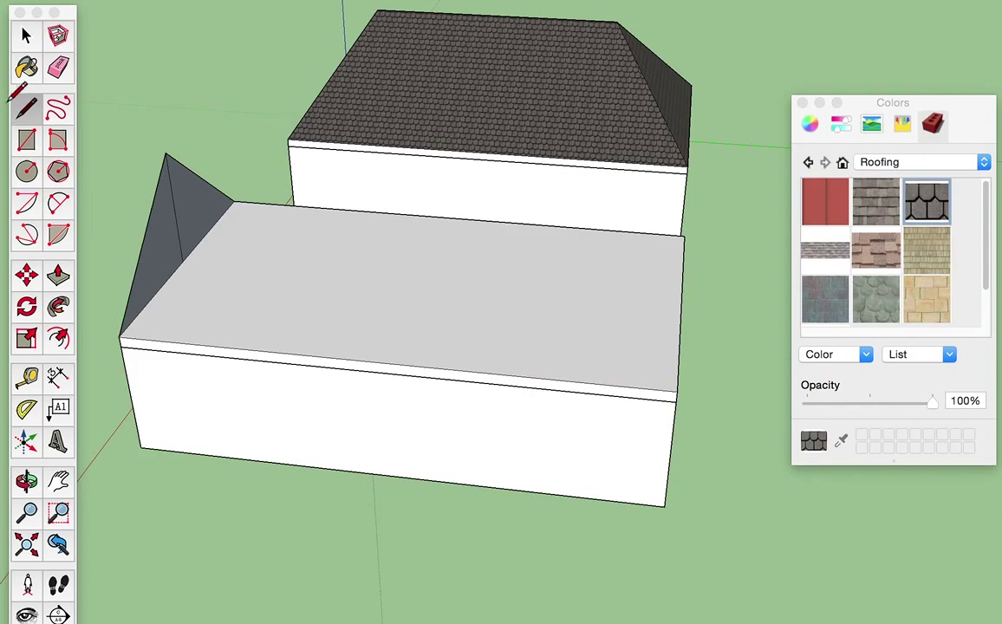
Step: Push/Pull the gable along the roof's length and pull the back gable to the front corner
left_click(61, 275)
left_click(163, 239)
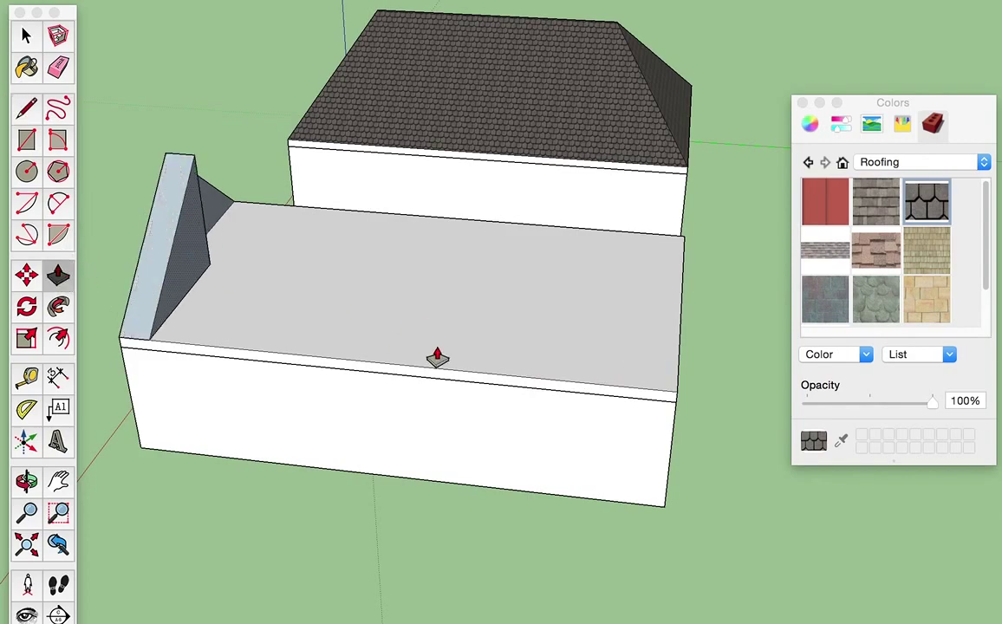
left_click(679, 404)
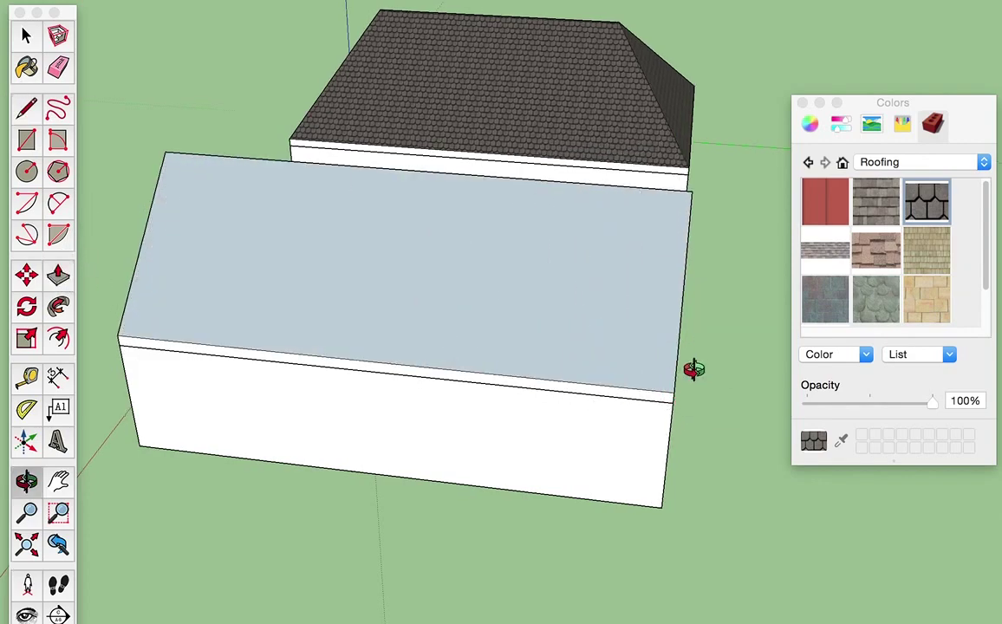
mouse_move(694, 370)
middle_mouse_down()
mouse_move(581, 419)
mouse_move(253, 418)
middle_mouse_up()
left_click(458, 65)
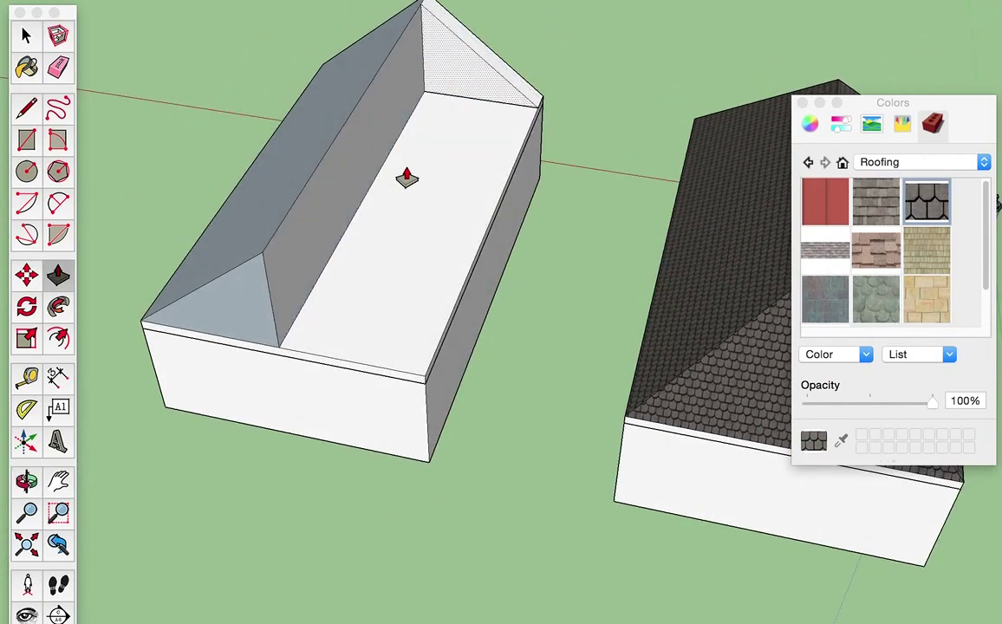
left_click(424, 387)
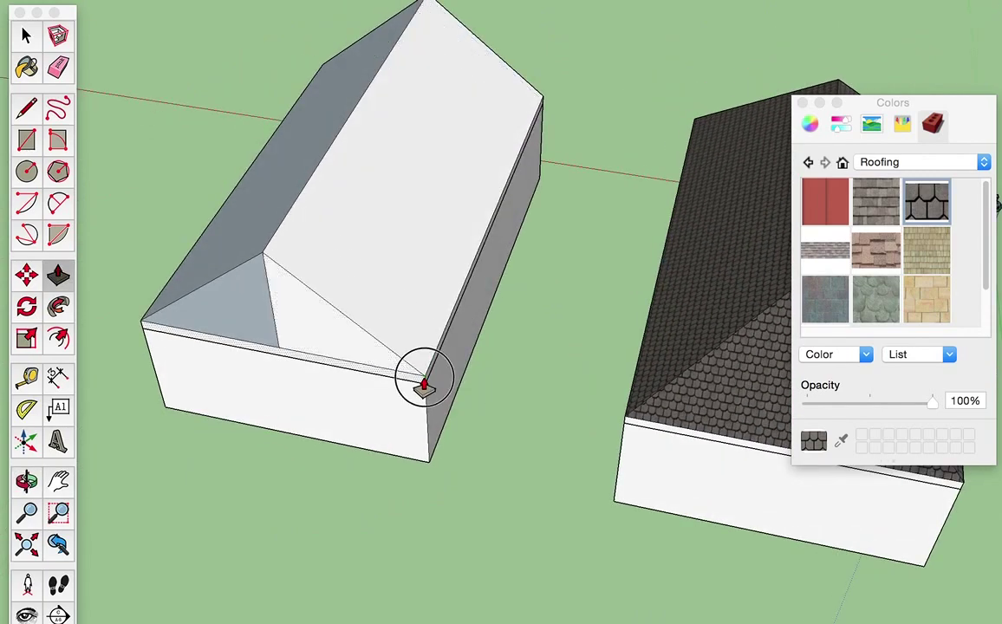
mouse_move(420, 384)
middle_mouse_down()
mouse_move(335, 279)
mouse_move(528, 212)
mouse_move(365, 324)
middle_mouse_up()
scroll(365, 324, "up", 3)
Step: Paint the gable and both roof slopes with the dark shingle material
scroll(365, 324, "up", 2)
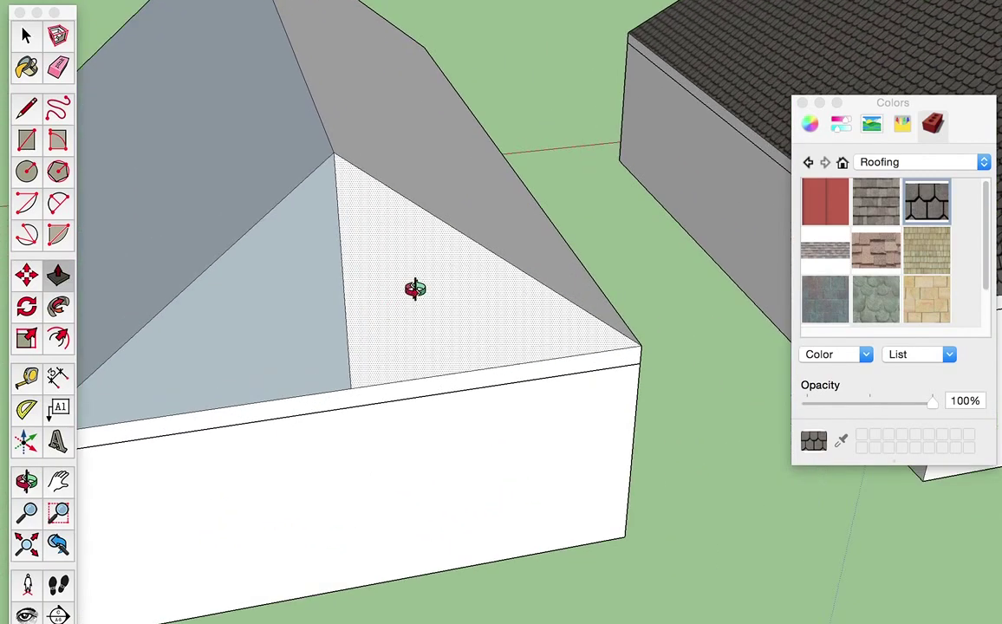
middle_click_drag(413, 289, 558, 254)
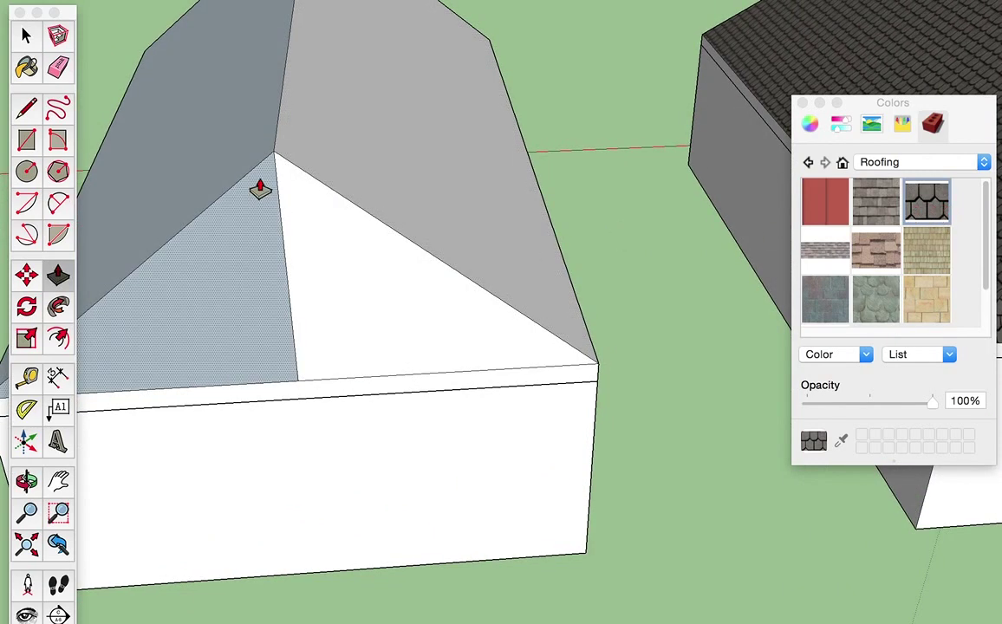
left_click(38, 64)
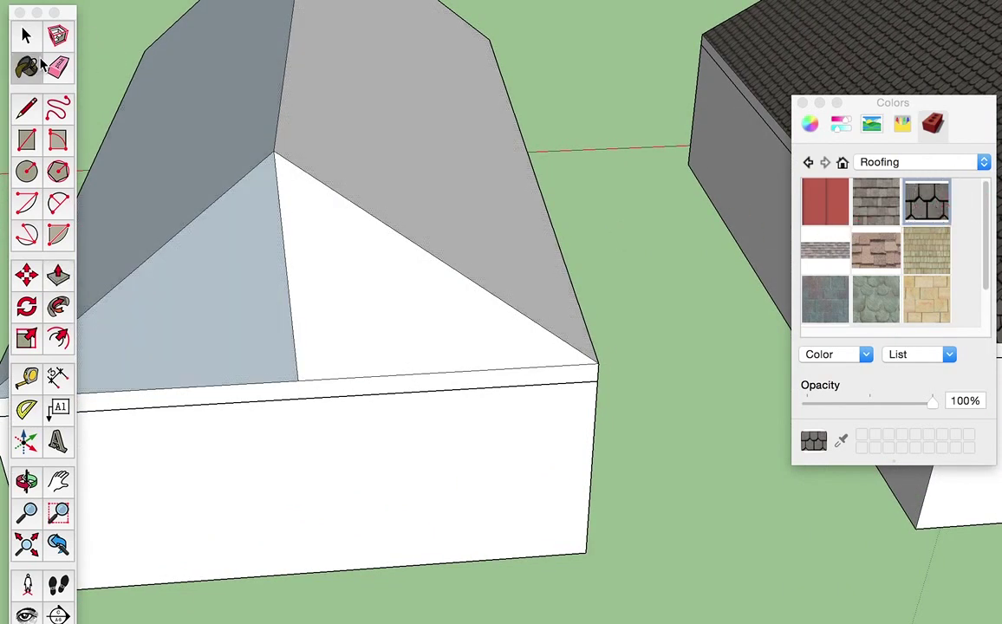
left_click(377, 281)
left_click(250, 284)
left_click(402, 130)
mouse_move(402, 130)
middle_mouse_down()
mouse_move(588, 248)
mouse_move(297, 266)
mouse_move(290, 280)
mouse_move(306, 293)
mouse_move(564, 338)
mouse_move(543, 313)
middle_mouse_up()
left_click(554, 328)
left_click(429, 325)
Step: Undo the two stray shingle fills and close the gable with a new edge
key("super+z")
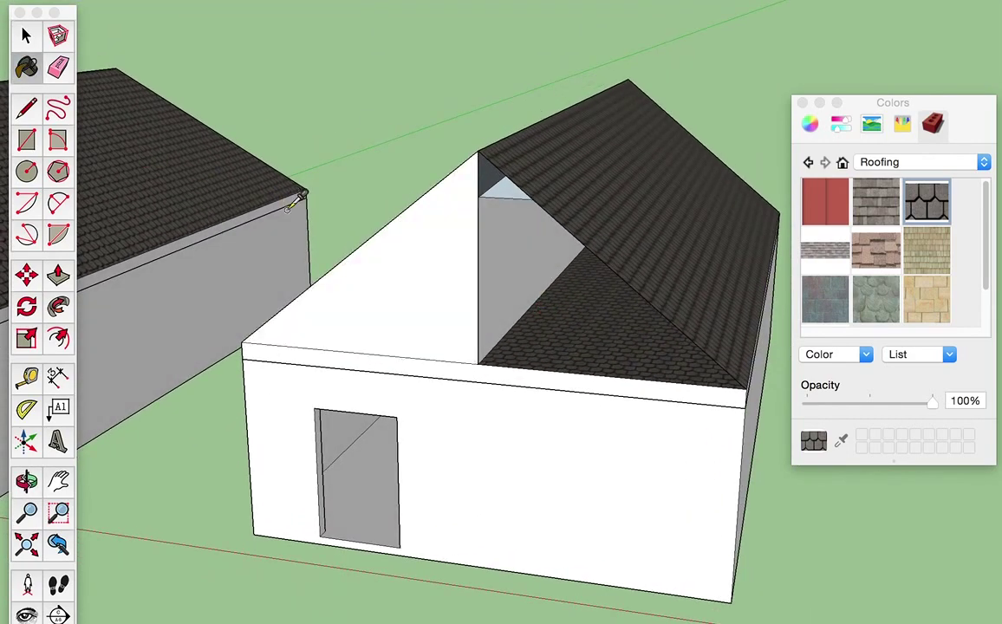
key("super+z")
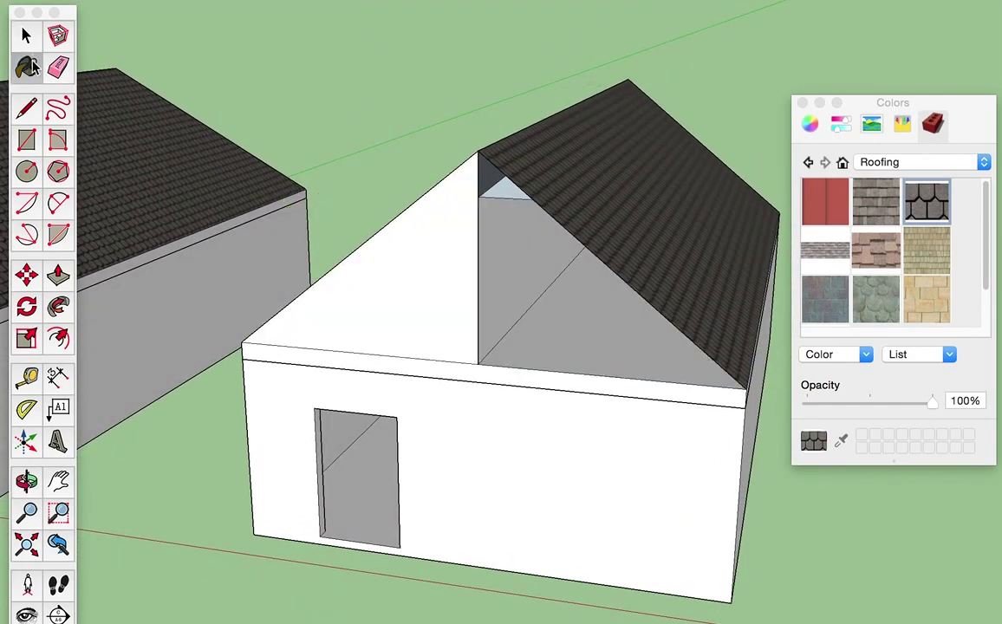
left_click(28, 97)
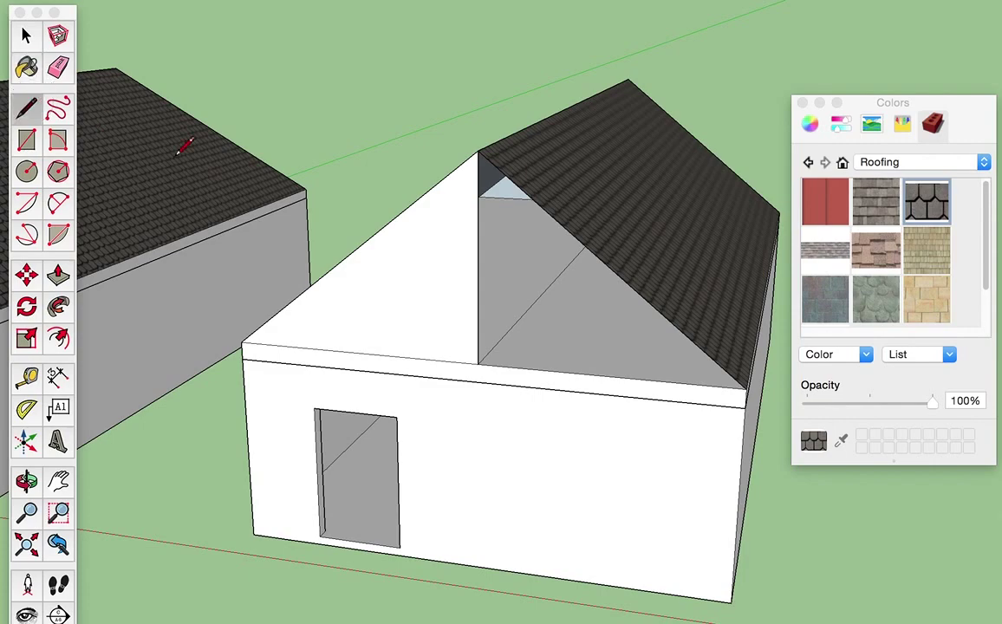
left_click(477, 257)
Step: Erase the stray lines across the gable and paint the gable triangle with shingles
key("space")
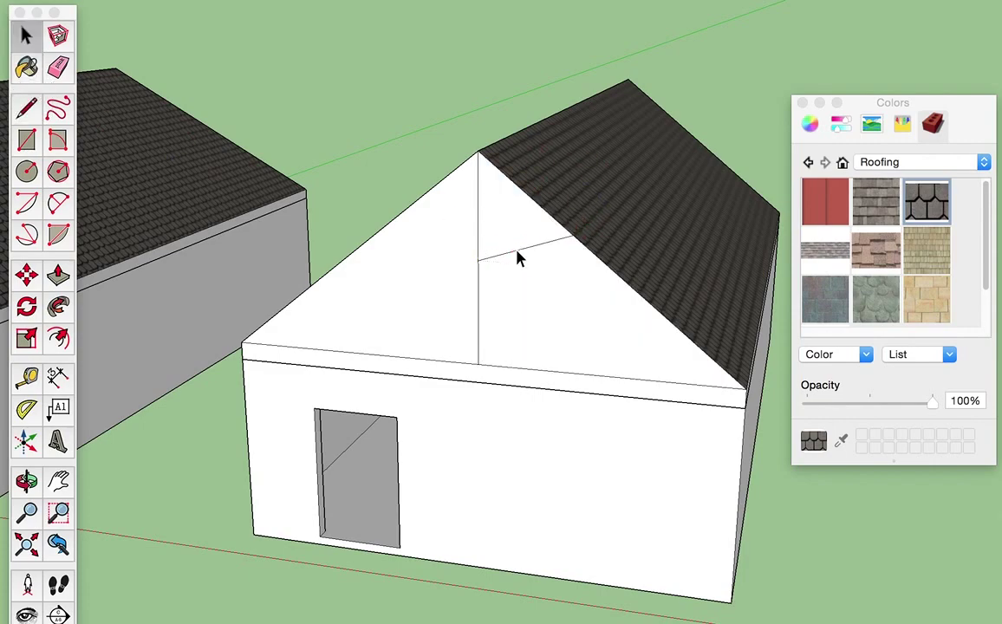
left_click(516, 254)
left_click(452, 137)
left_click(59, 68)
left_click_drag(494, 260, 453, 266)
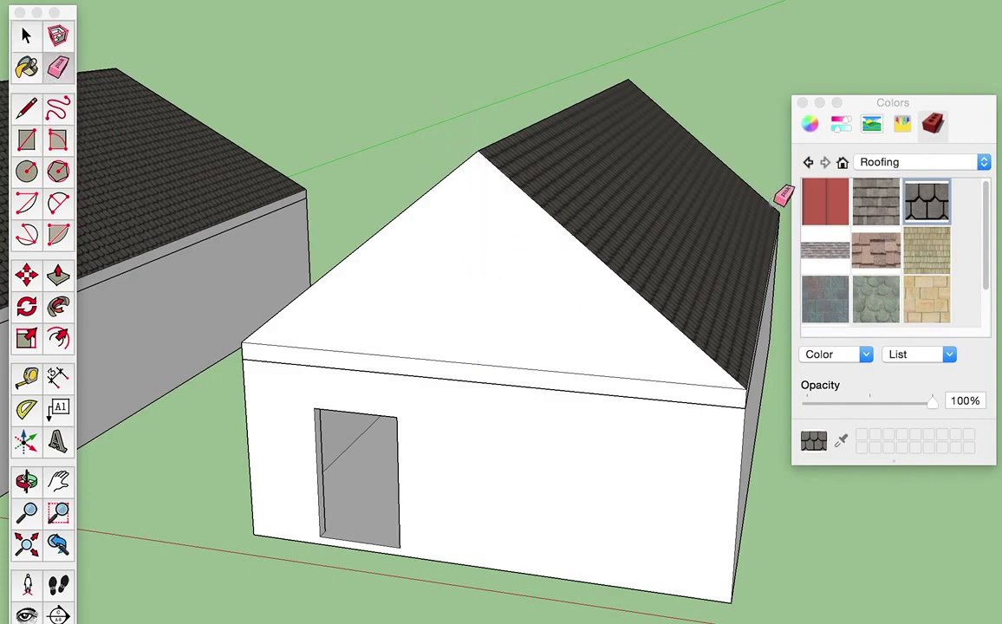
left_click(438, 269)
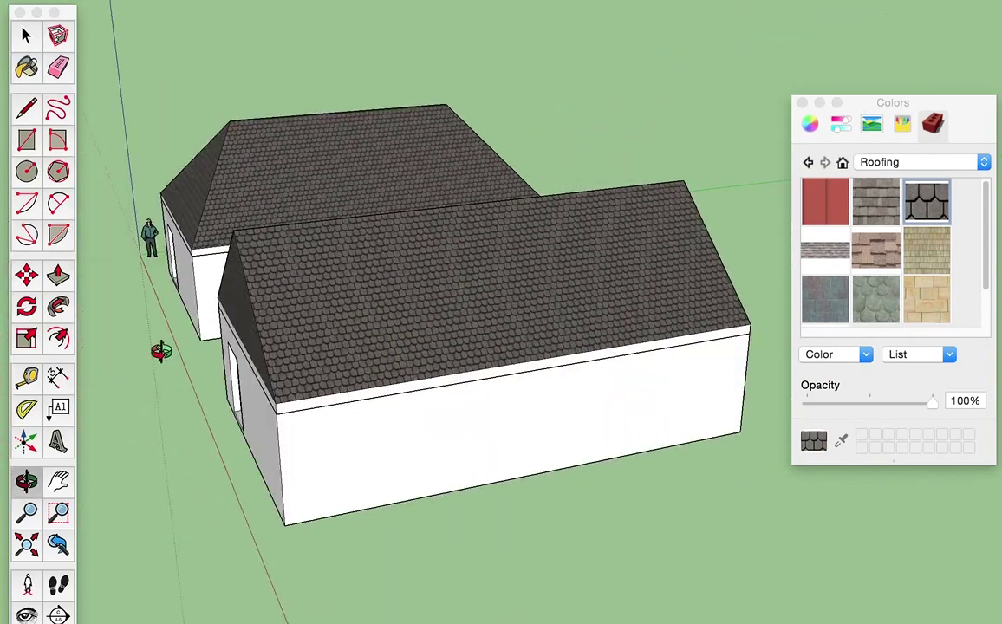